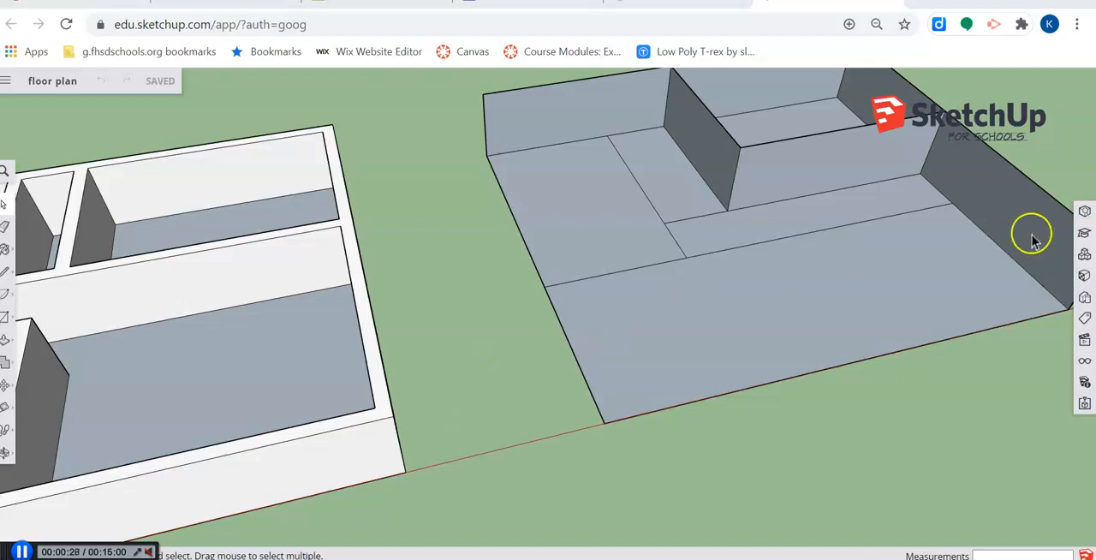
- Search the online component library for "chair" and browse the first page of models
click(1084, 257)
click(1084, 257)
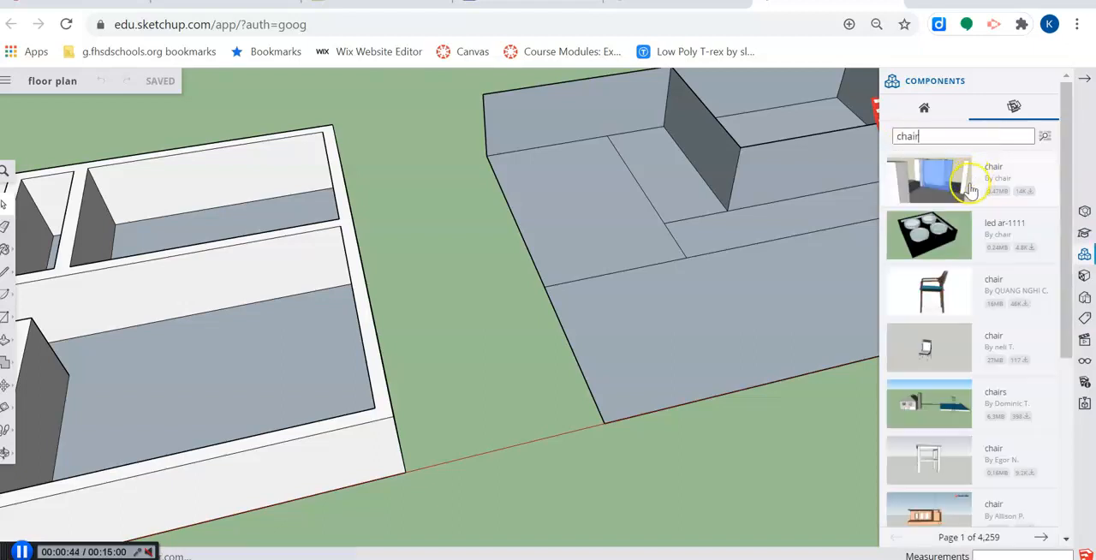
scroll(967, 245, down, 5)
scroll(933, 313, down, 1)
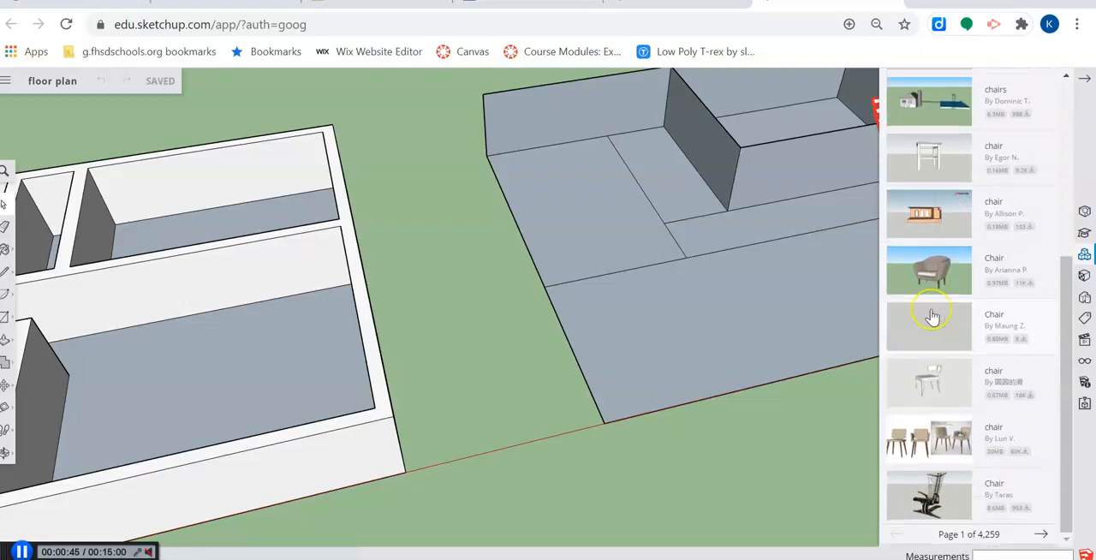
scroll(933, 317, up, 7)
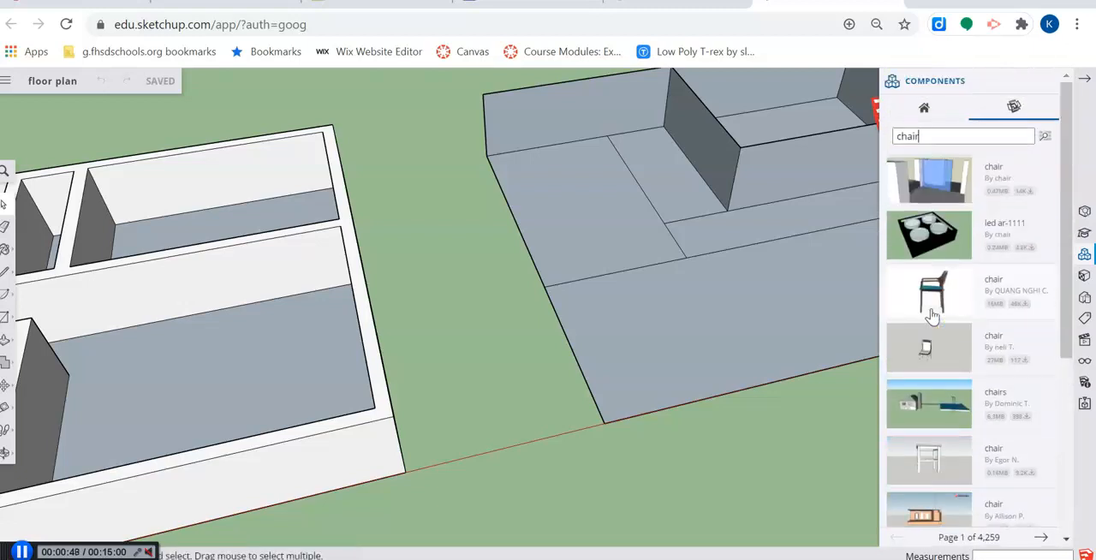
scroll(942, 275, down, 2)
click(942, 205)
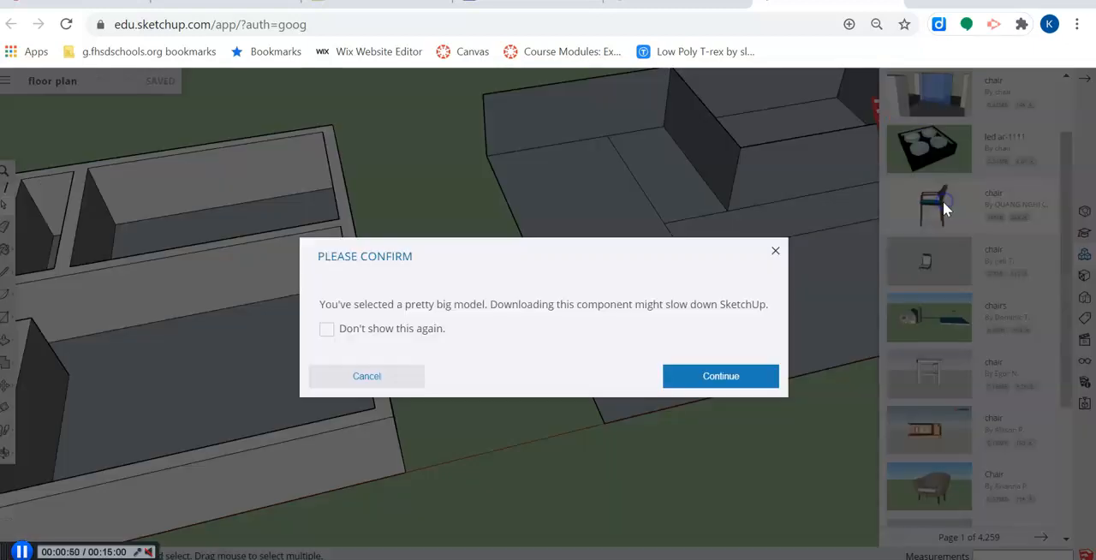
drag(331, 307, 583, 300)
click(368, 331)
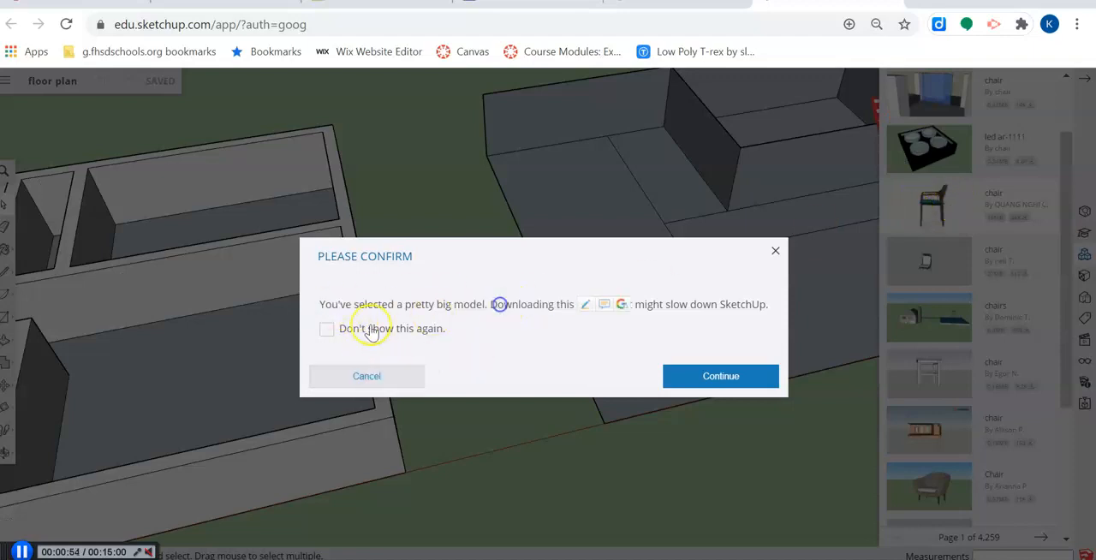
click(368, 377)
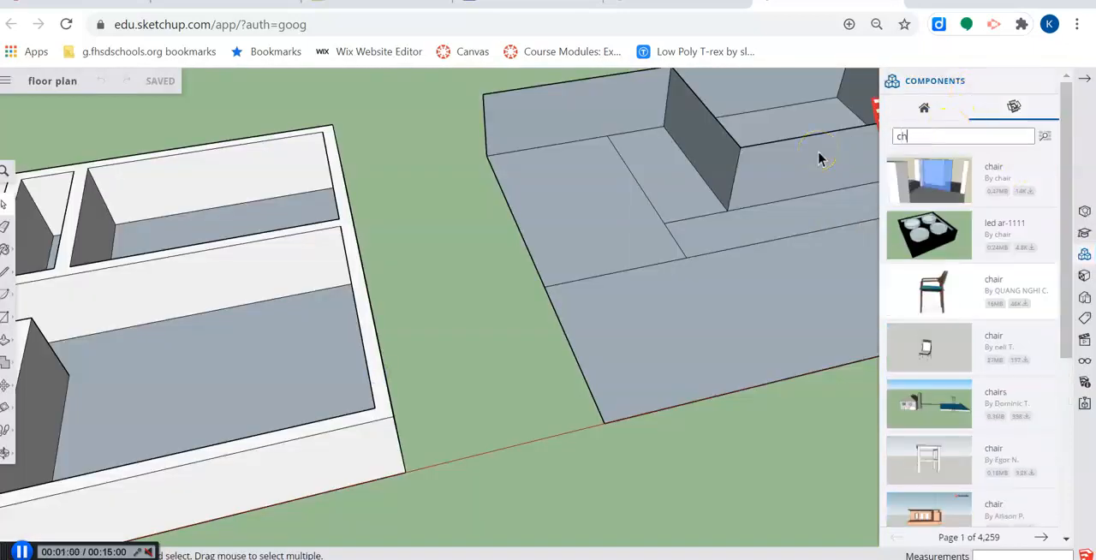
- Search the component library for "couch" and place the green patterned three-seat couch on the large room's floor
key(Return)
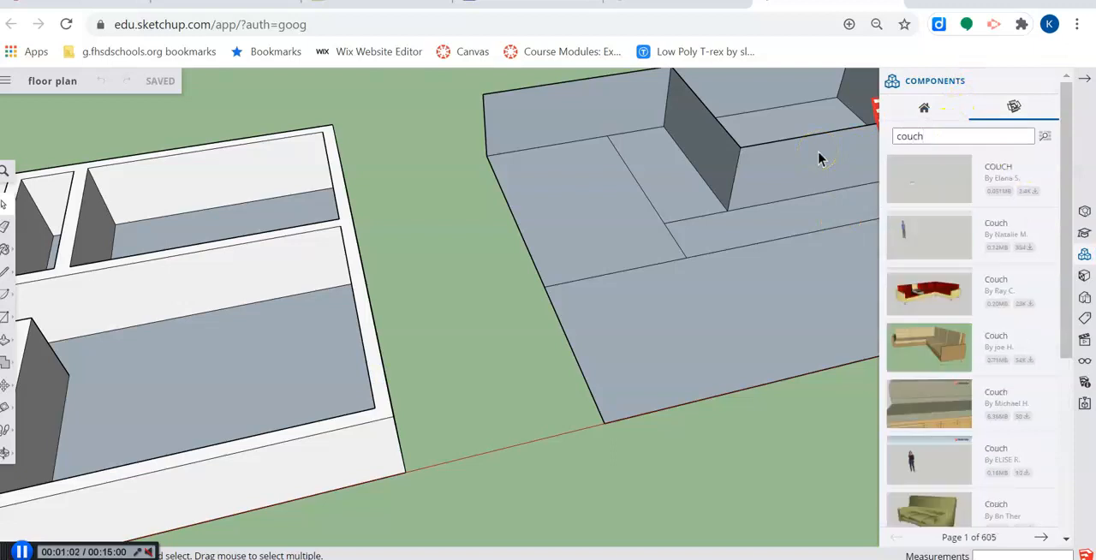
scroll(958, 356, down, 5)
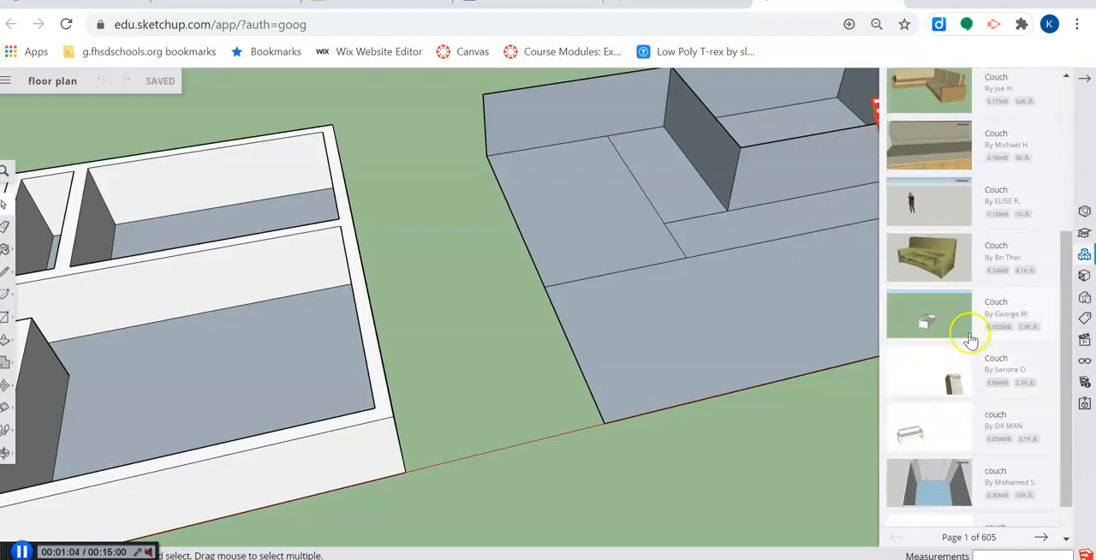
click(956, 263)
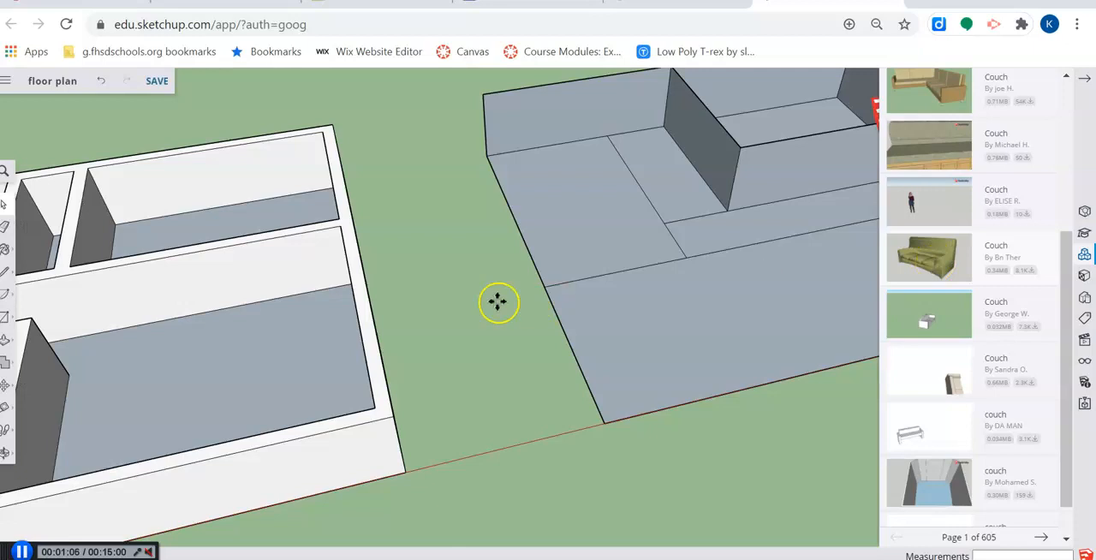
click(557, 372)
scroll(763, 228, up, 5)
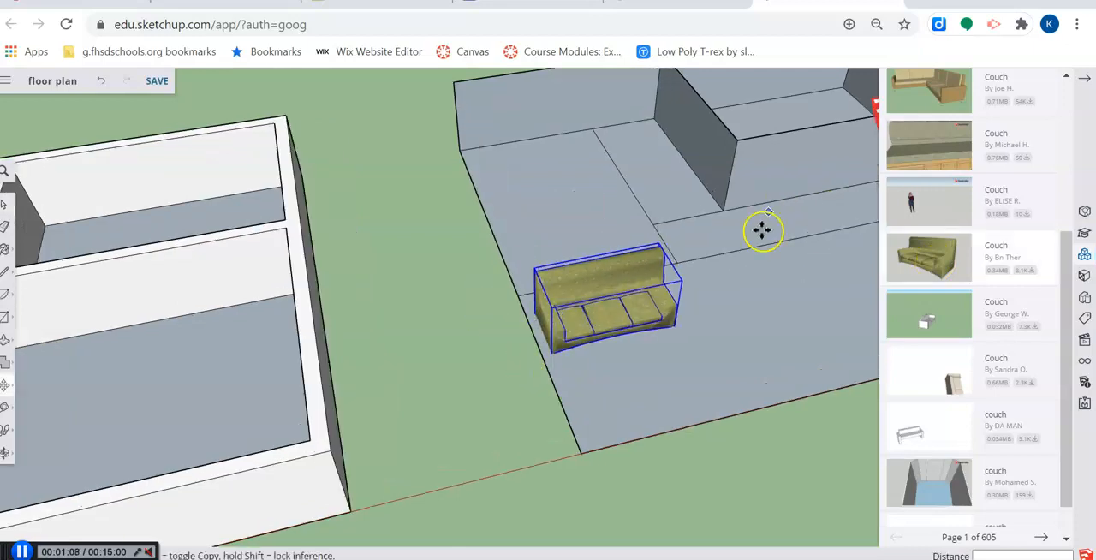
middle_drag(644, 327, 403, 227)
middle_drag(518, 275, 699, 314)
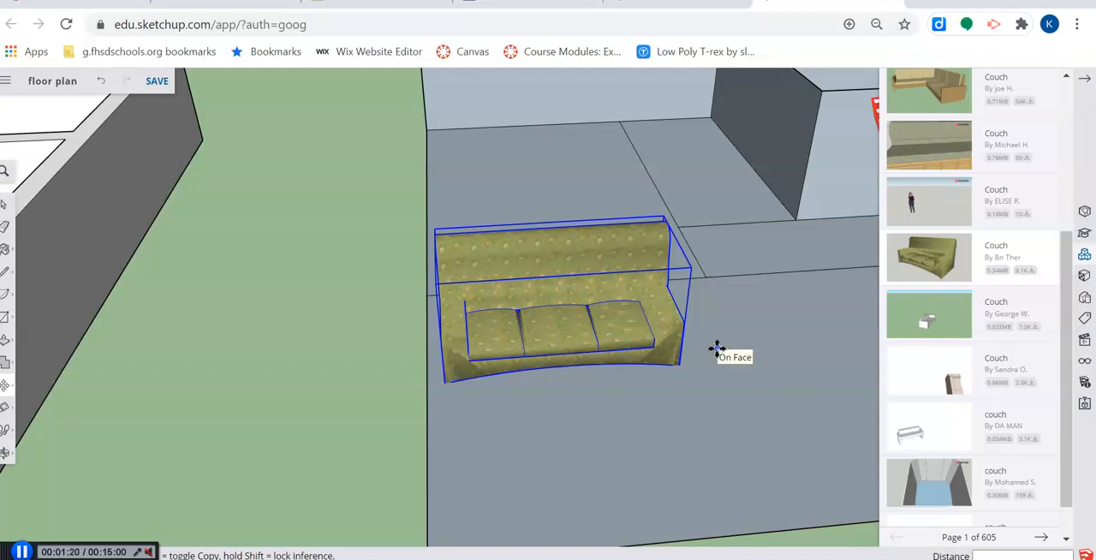
middle_drag(524, 409, 574, 410)
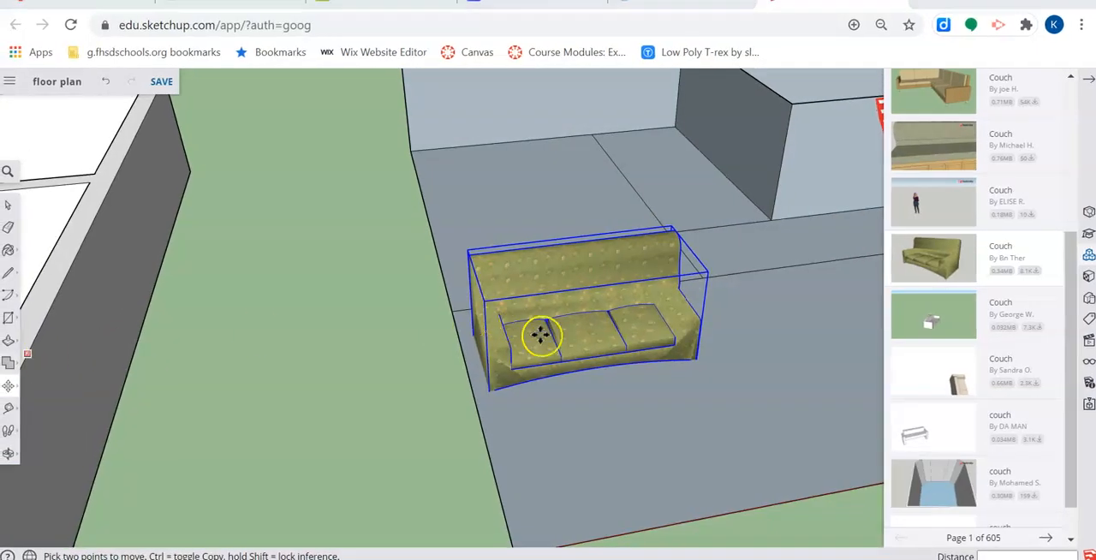
scroll(631, 340, down, 3)
middle_drag(636, 340, 761, 340)
scroll(702, 330, up, 5)
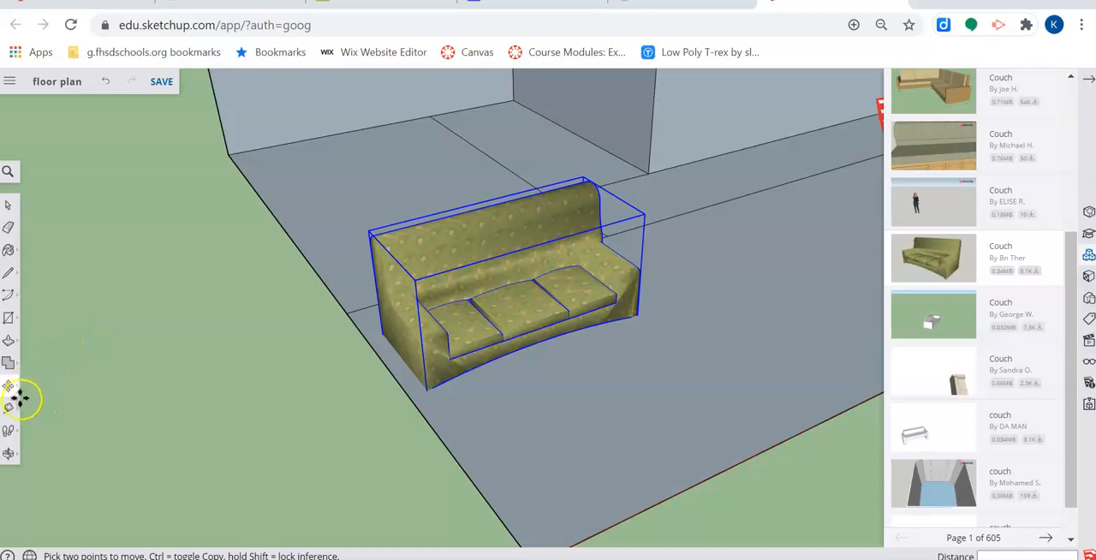
click(9, 363)
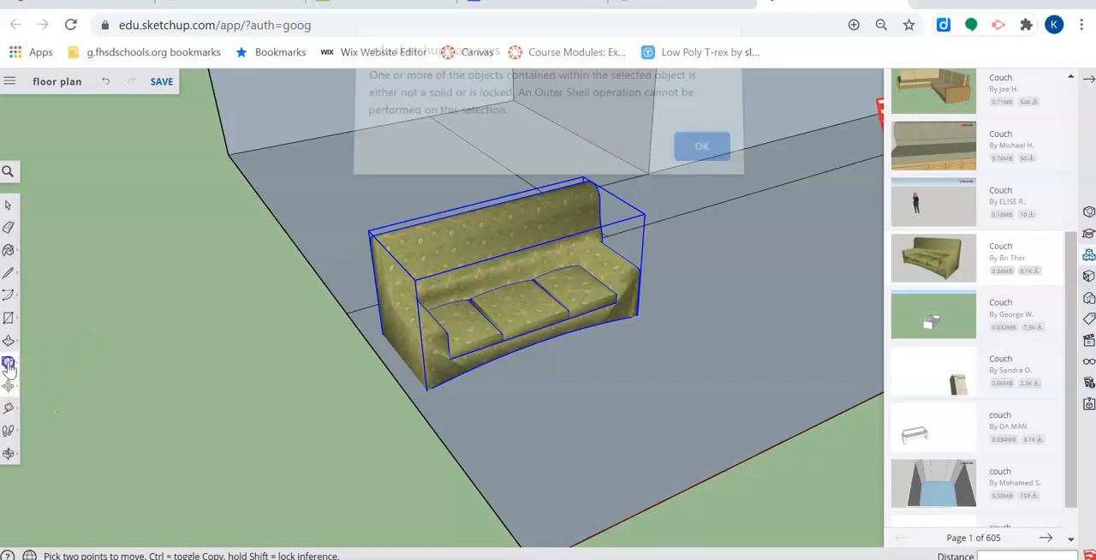
click(700, 158)
mouse_move(8, 363)
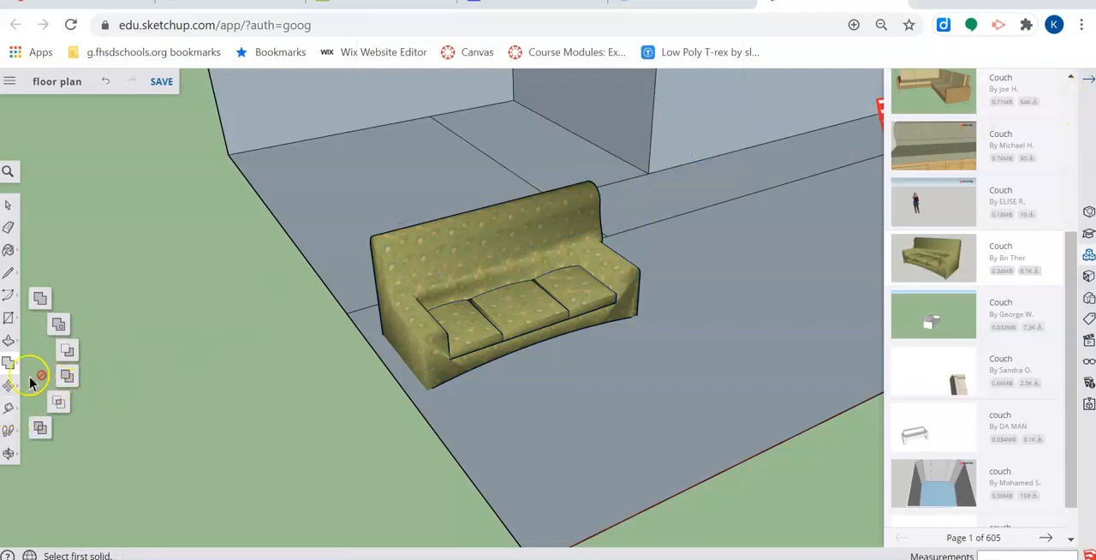
click(10, 343)
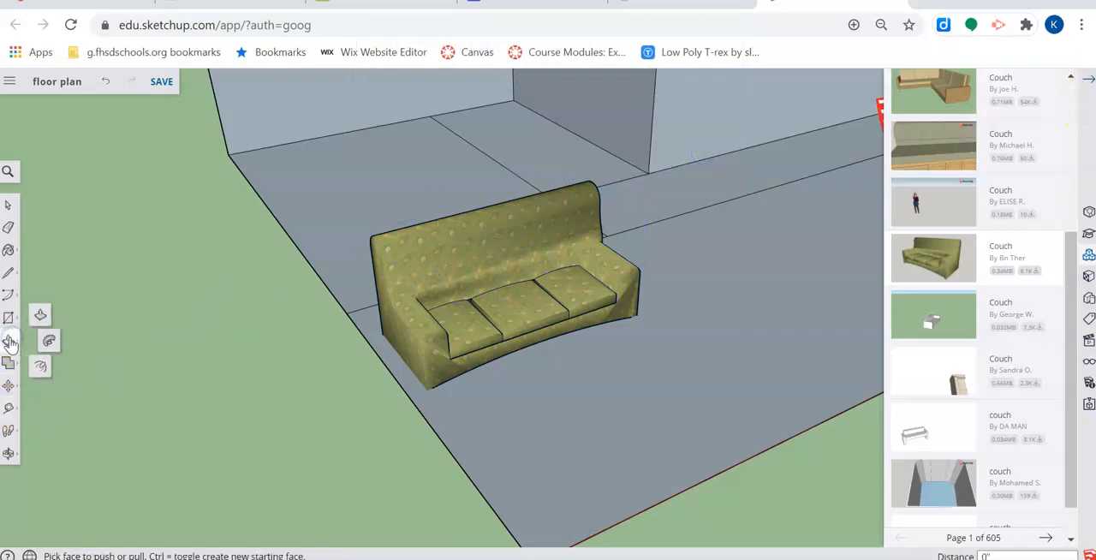
- Try stretching the couch with the Scale tool, including a green-axis scale of about 1.86
click(10, 388)
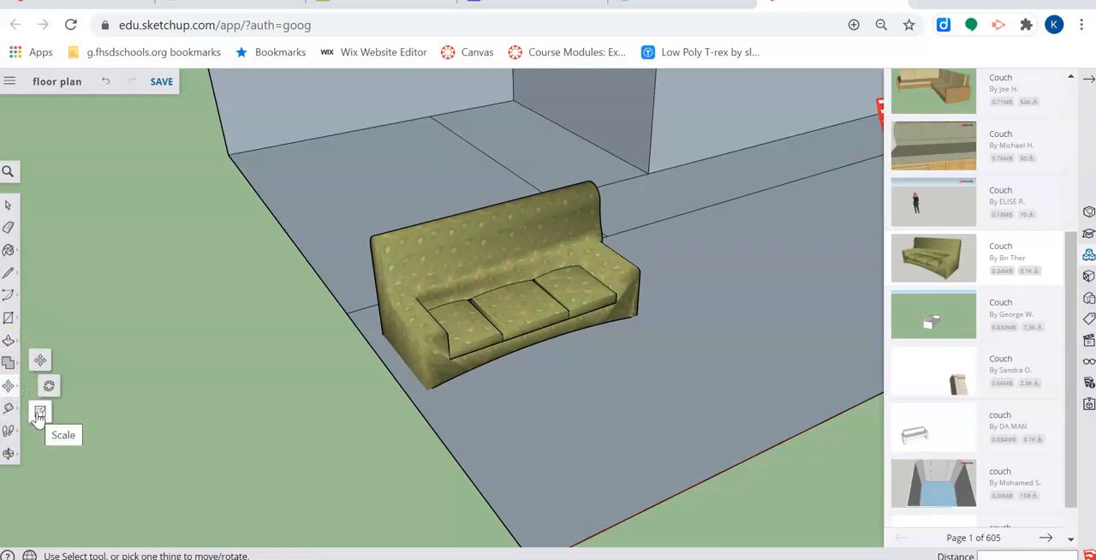
click(39, 415)
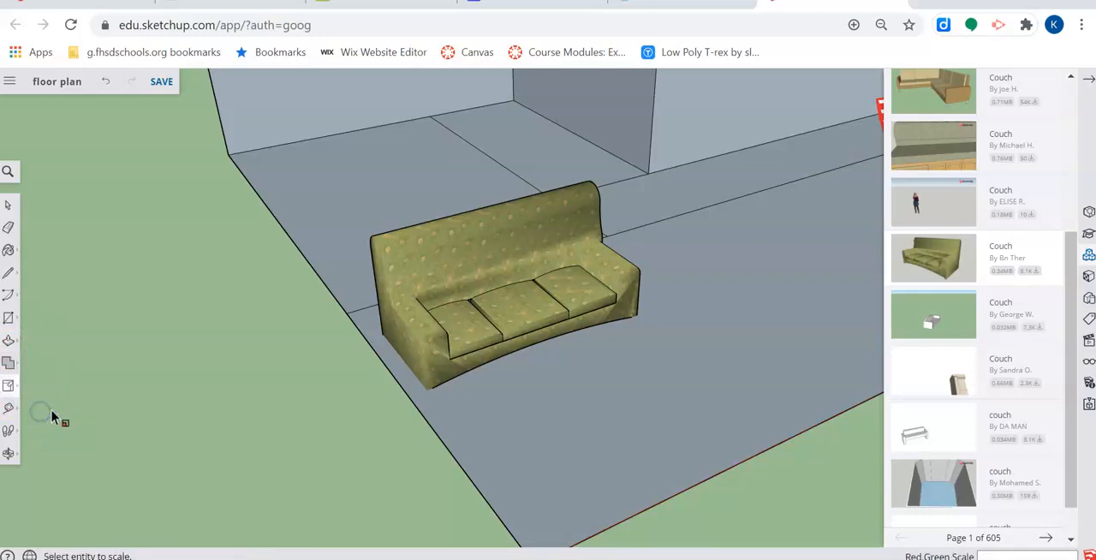
click(498, 288)
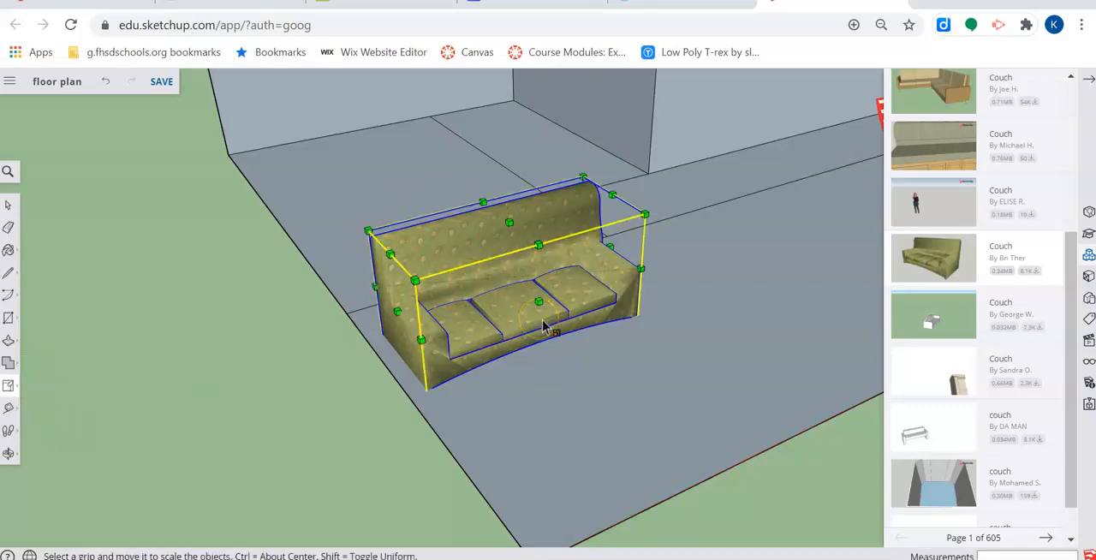
click(7, 390)
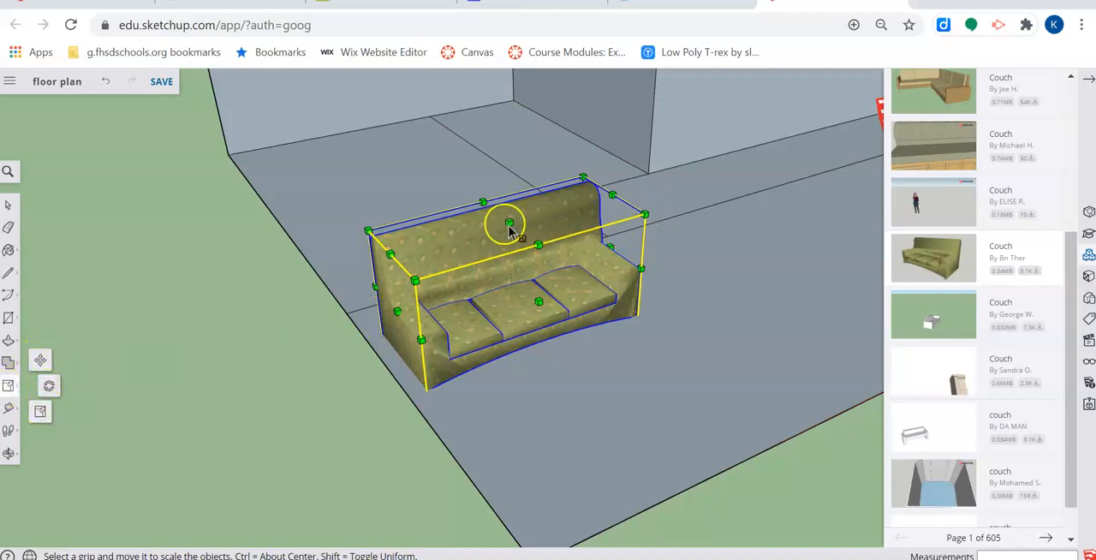
drag(509, 222, 504, 101)
drag(536, 246, 596, 291)
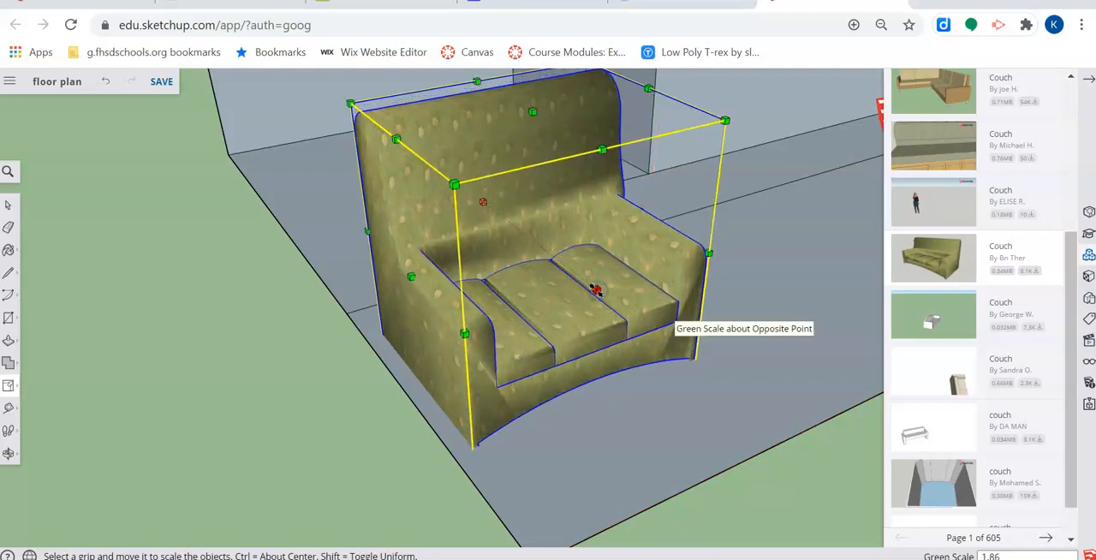
key(ctrl+z)
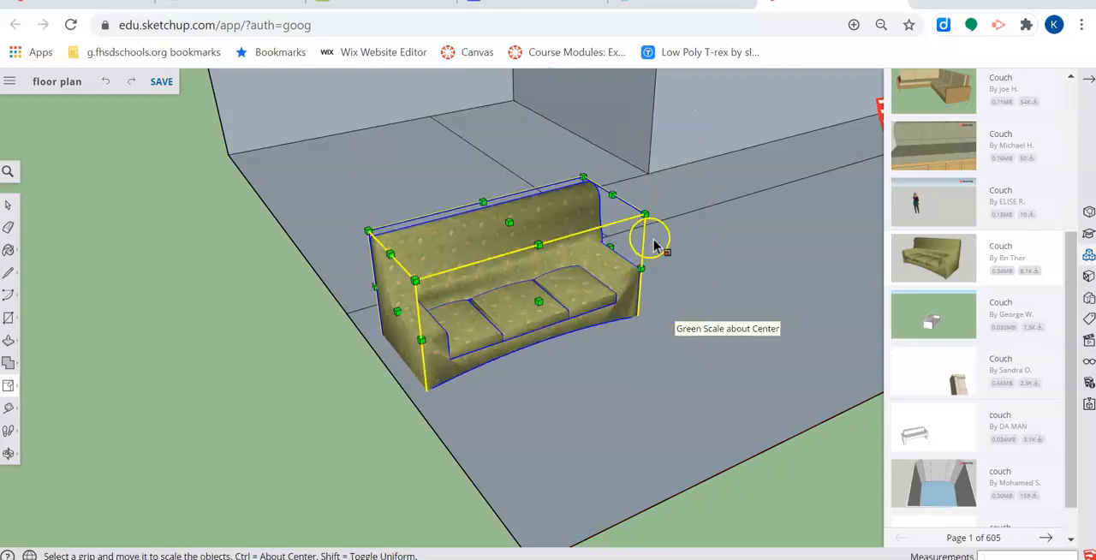
drag(643, 214, 660, 245)
key(o)
drag(164, 440, 214, 432)
key(s)
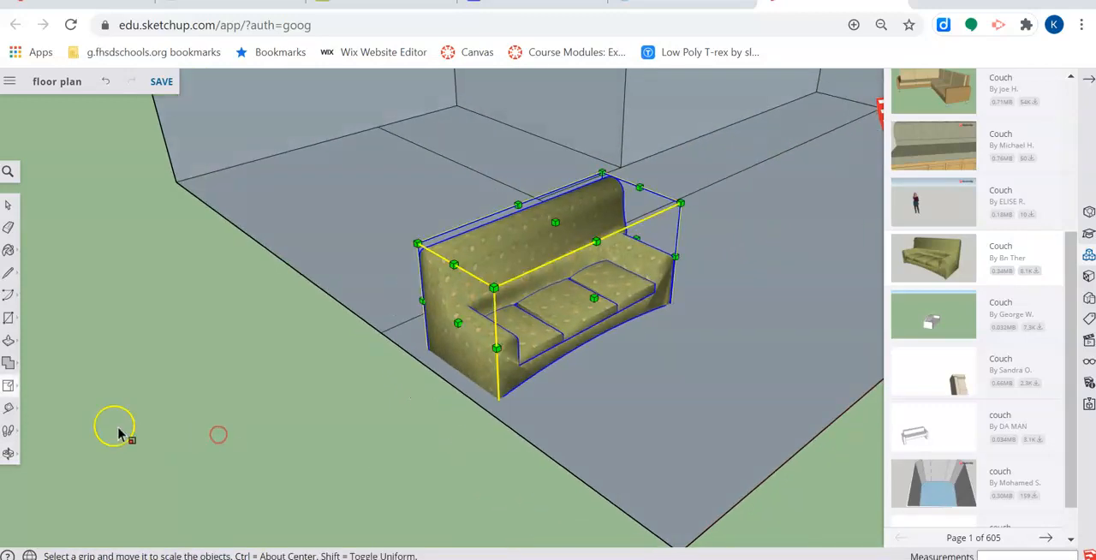
- Move the couch off the floor onto the open ground outside the floor plan
click(10, 387)
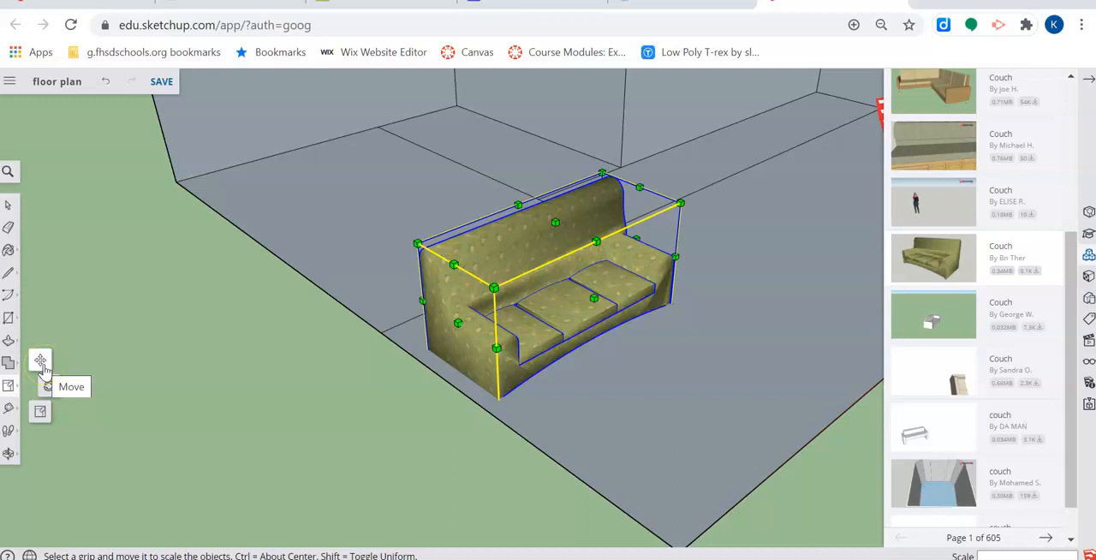
click(40, 361)
drag(504, 390, 289, 346)
drag(373, 266, 304, 310)
middle_drag(372, 342, 328, 244)
drag(320, 194, 411, 259)
mouse_move(411, 259)
middle_down()
mouse_move(808, 262)
mouse_move(419, 350)
mouse_move(112, 237)
mouse_move(382, 245)
mouse_move(403, 257)
middle_up()
drag(191, 209, 466, 119)
middle_drag(516, 159, 822, 294)
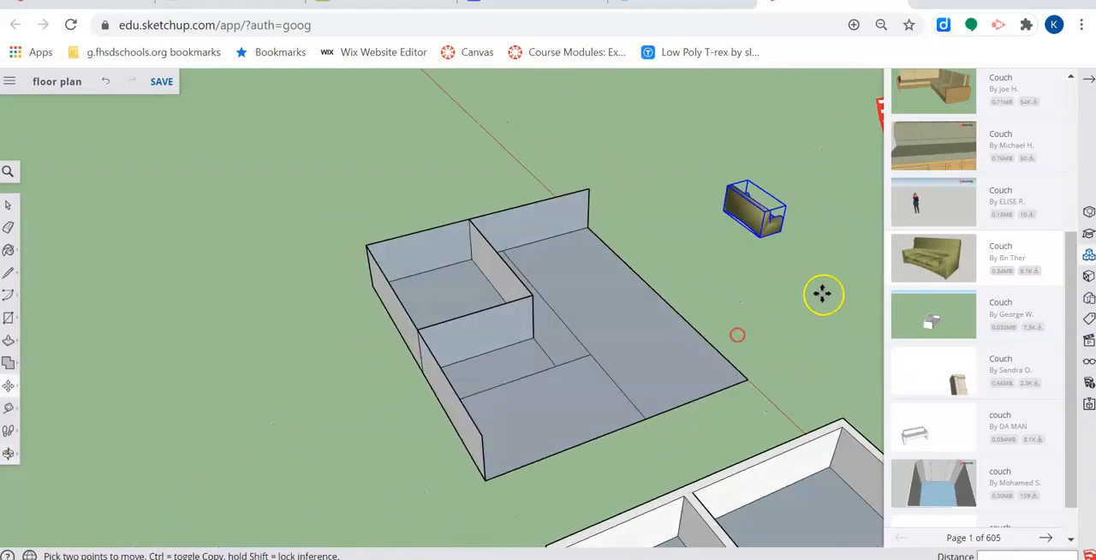
- Move the couch by its lower back corner across the floor's outer edge and back into the large room
scroll(822, 294, up, 6)
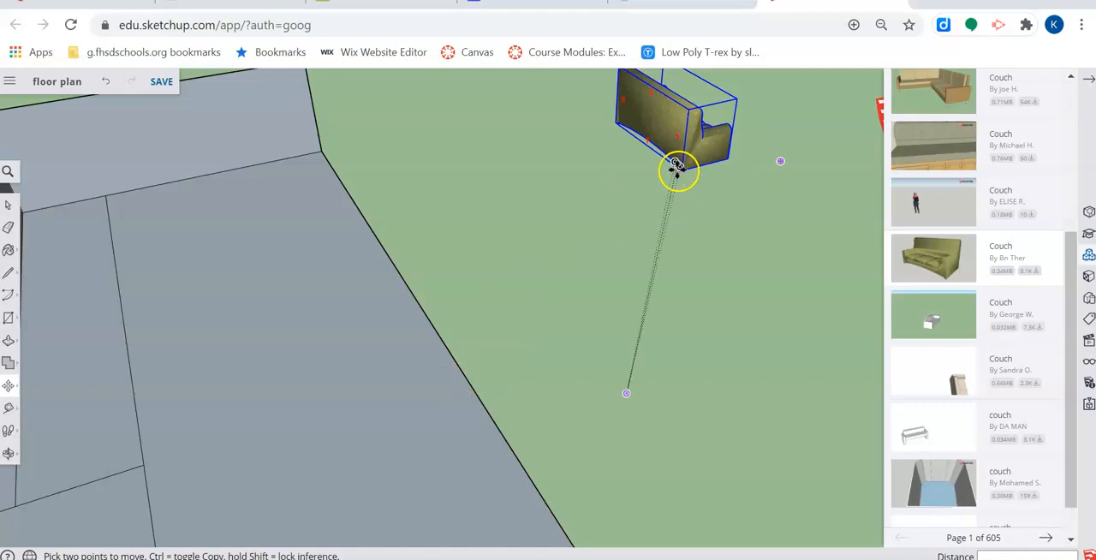
middle_drag(661, 207, 695, 122)
click(648, 206)
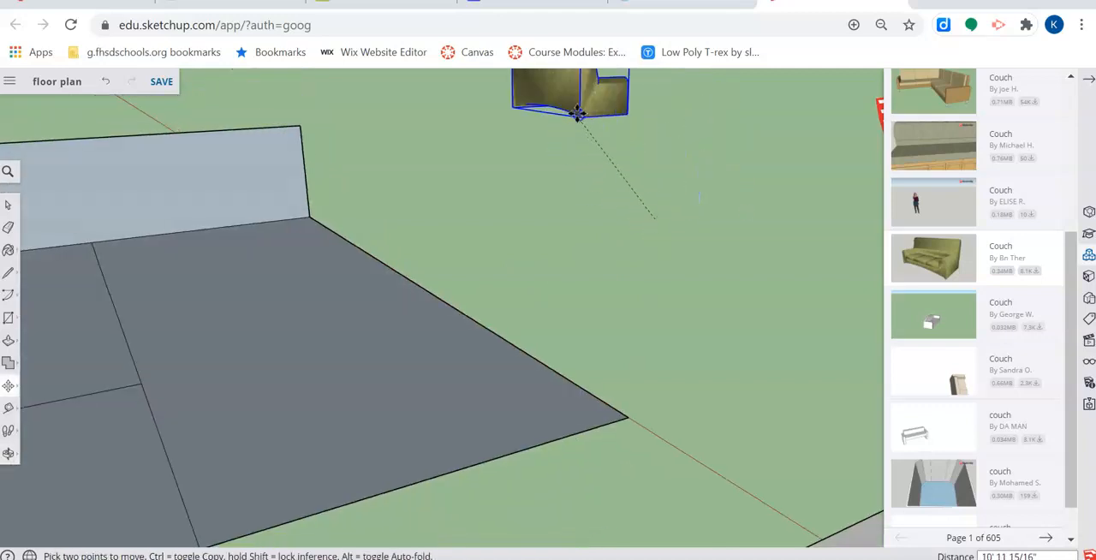
middle_drag(527, 231, 582, 208)
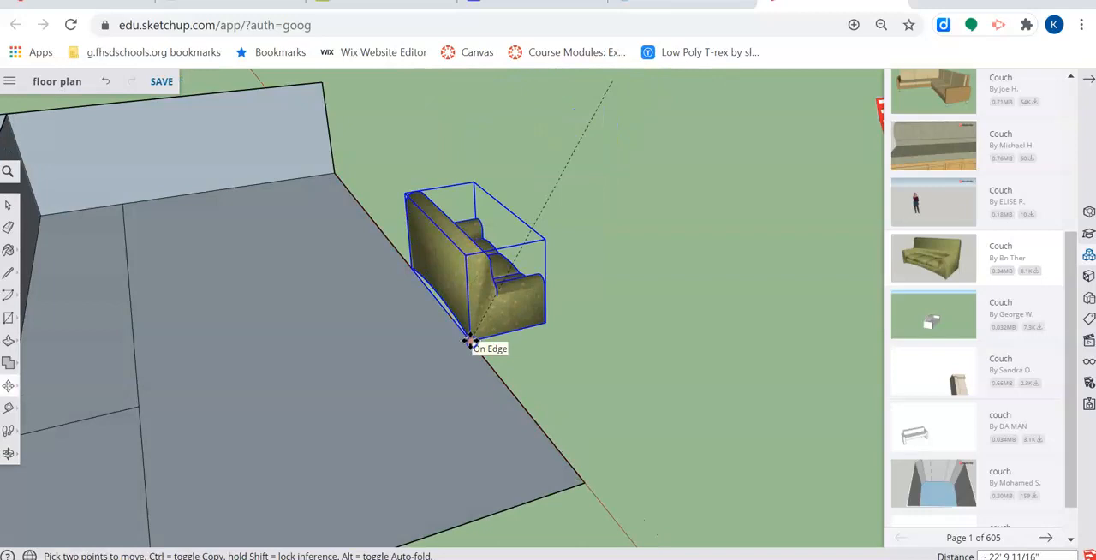
middle_drag(470, 342, 445, 315)
click(452, 316)
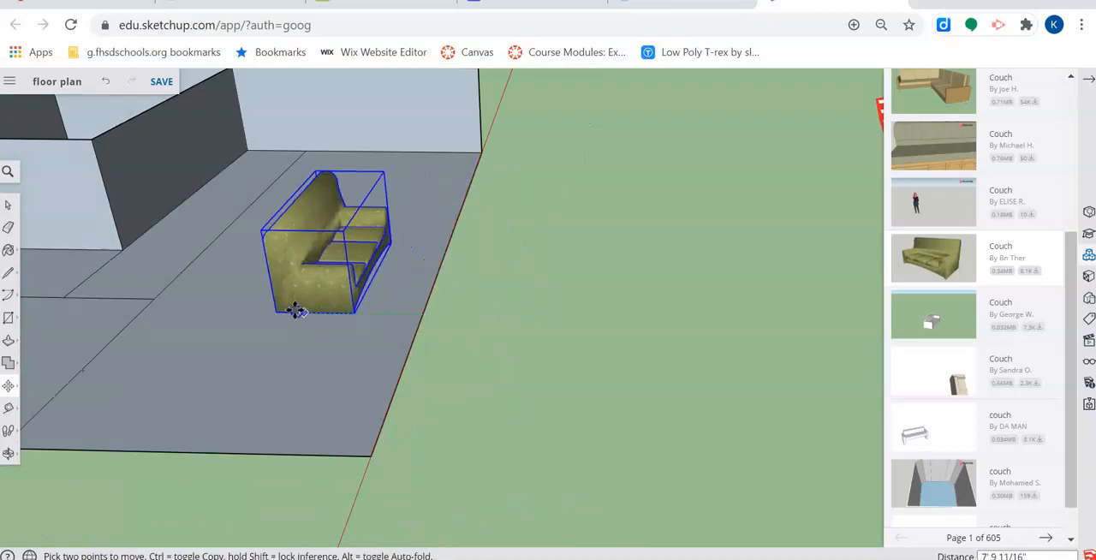
- Reposition the couch on the large room's floor near its open outer edge
click(326, 313)
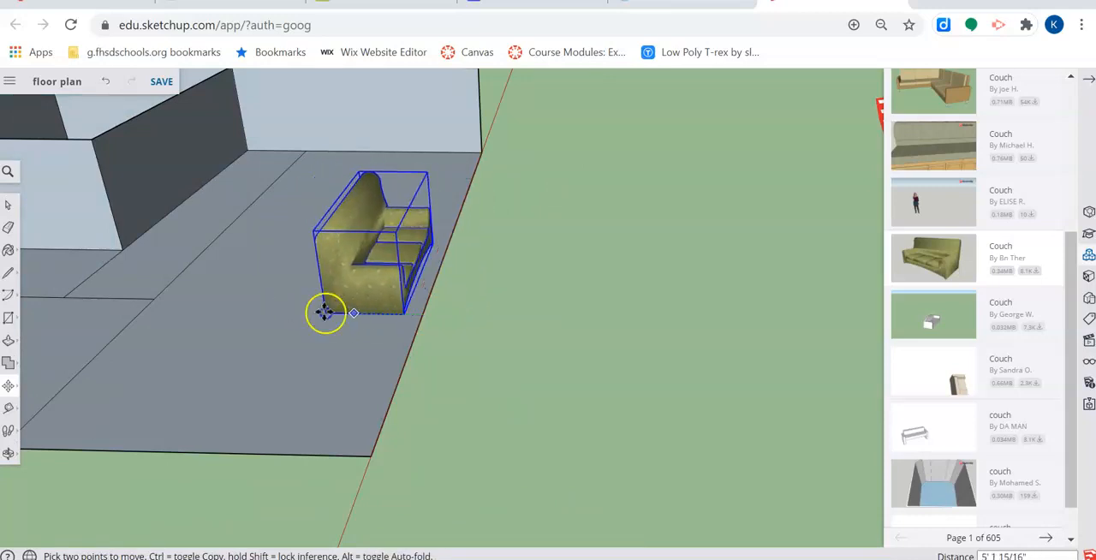
click(343, 256)
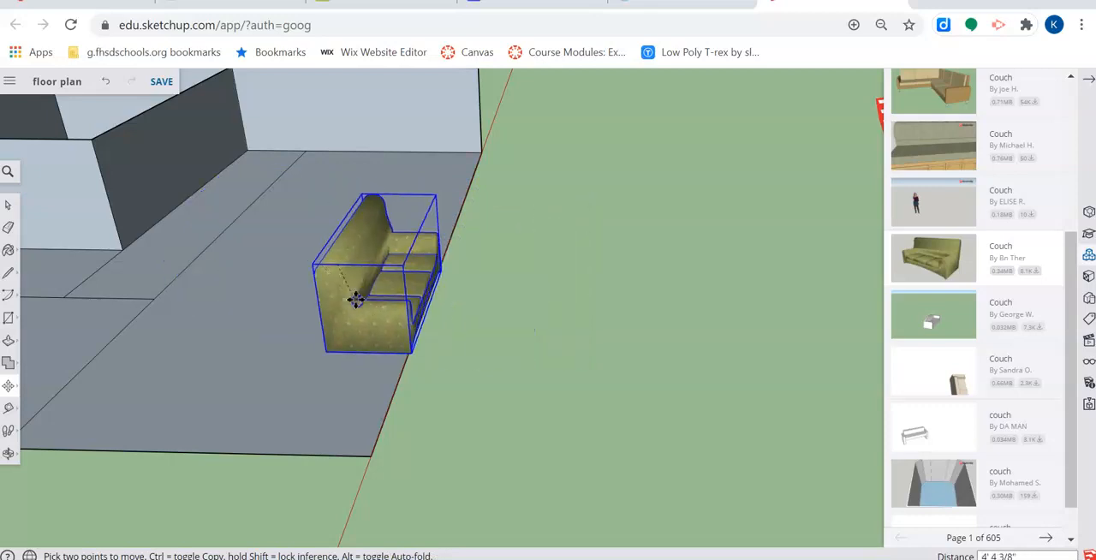
click(327, 305)
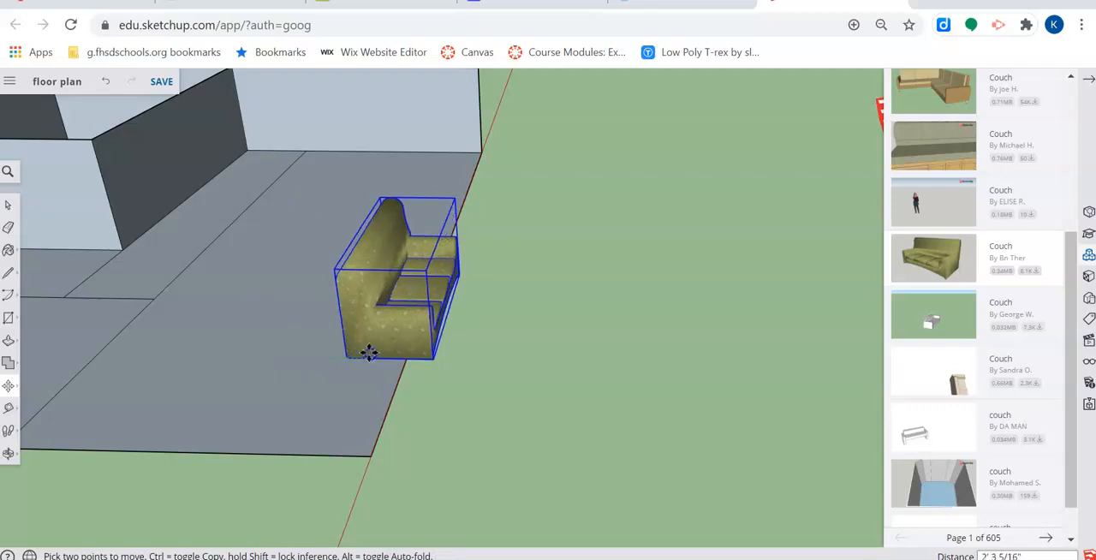
- Try tilting the couch about its horizontal axes with the Move tool's rotation grips
middle_drag(519, 309, 242, 127)
scroll(335, 108, up, 5)
middle_drag(528, 213, 391, 303)
scroll(468, 308, down, 2)
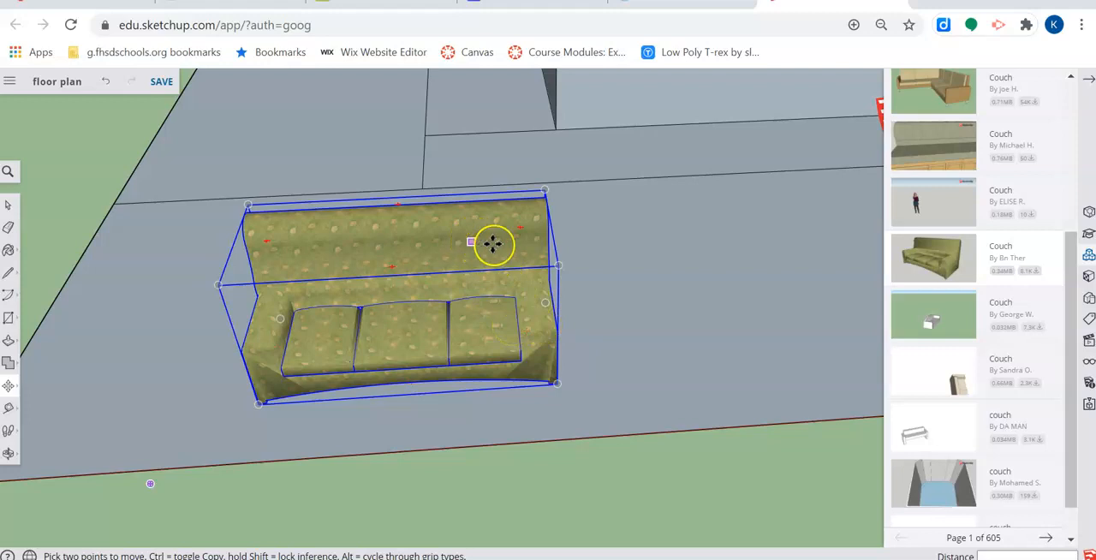
mouse_move(517, 230)
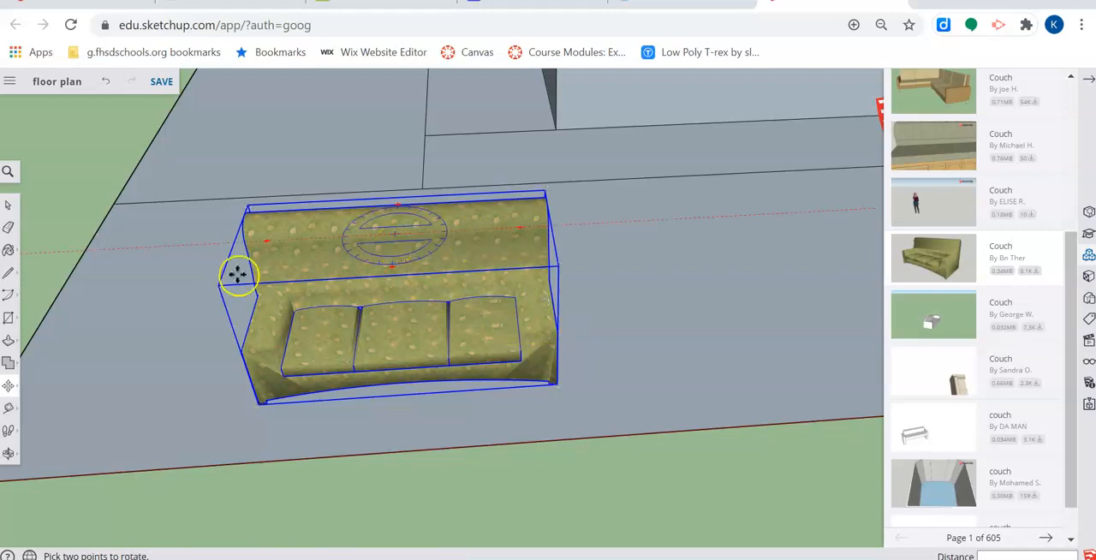
mouse_move(264, 243)
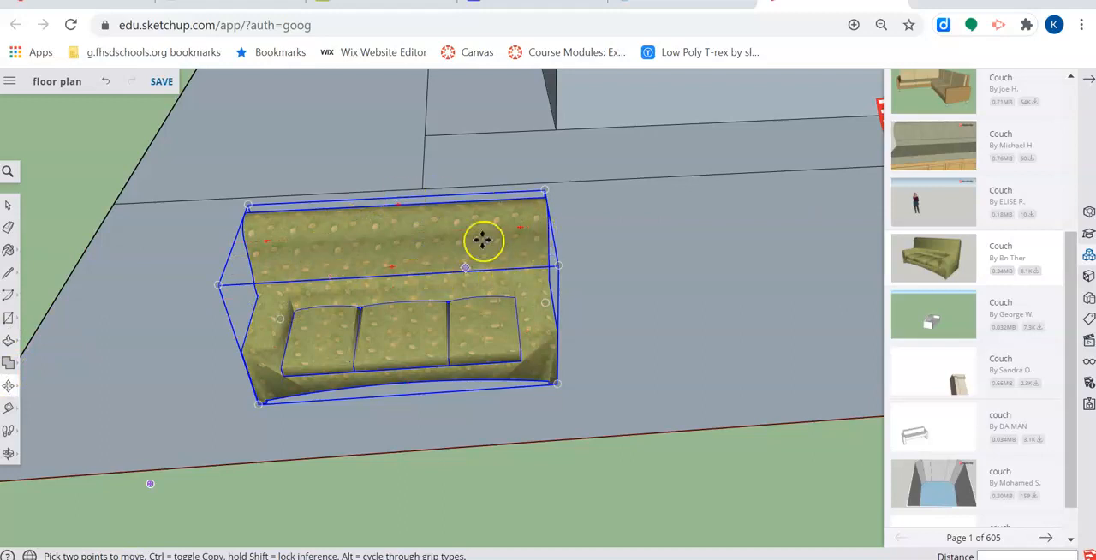
middle_drag(495, 263, 448, 179)
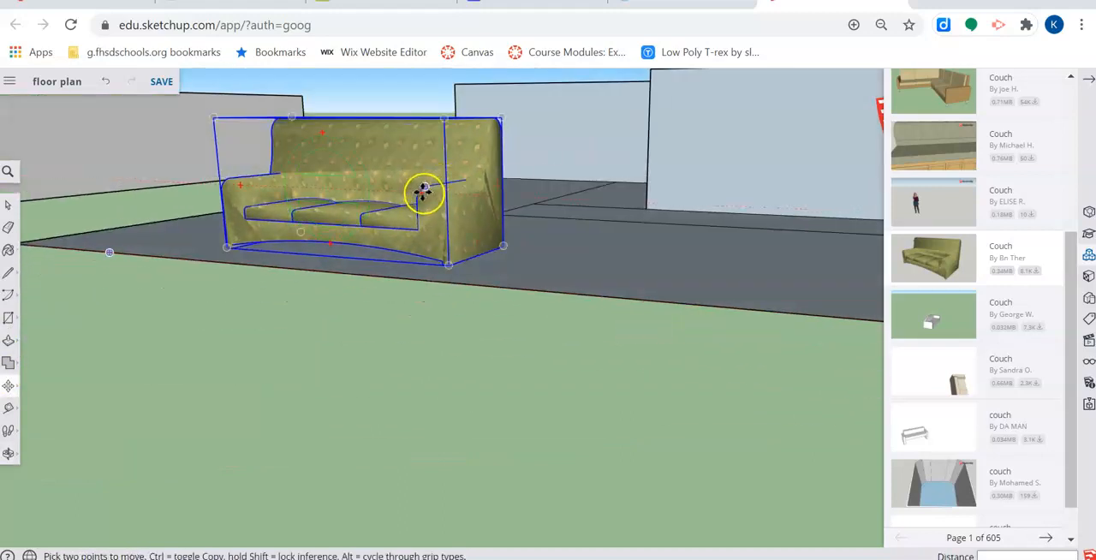
click(420, 195)
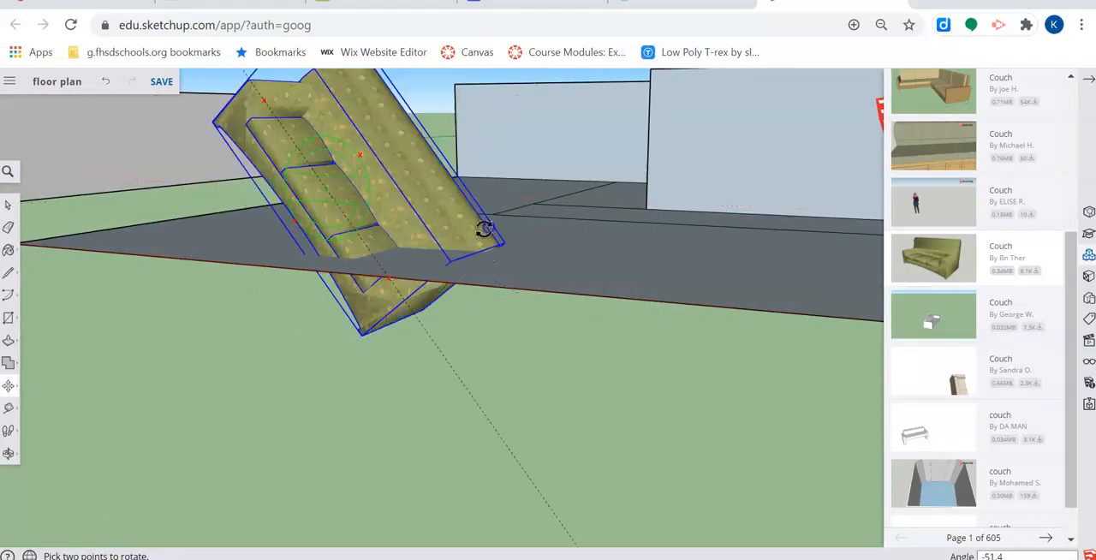
click(388, 137)
middle_drag(586, 134, 497, 128)
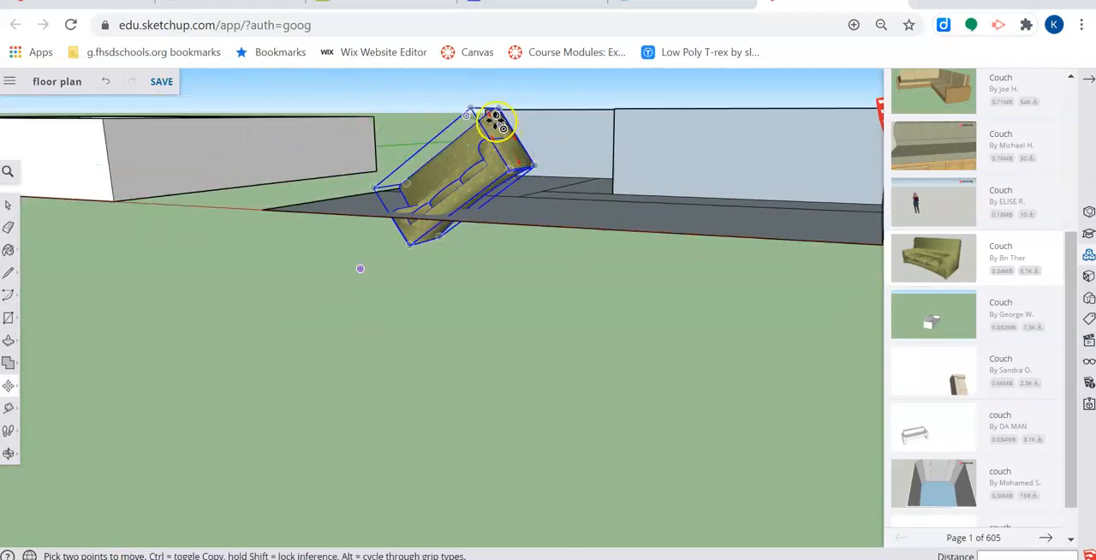
key(m)
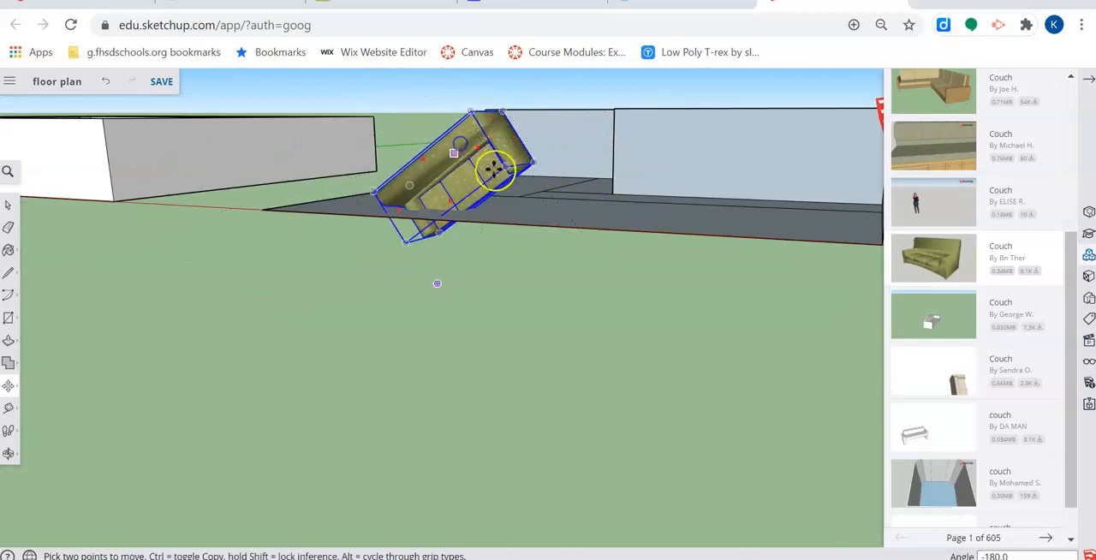
middle_drag(524, 206, 468, 168)
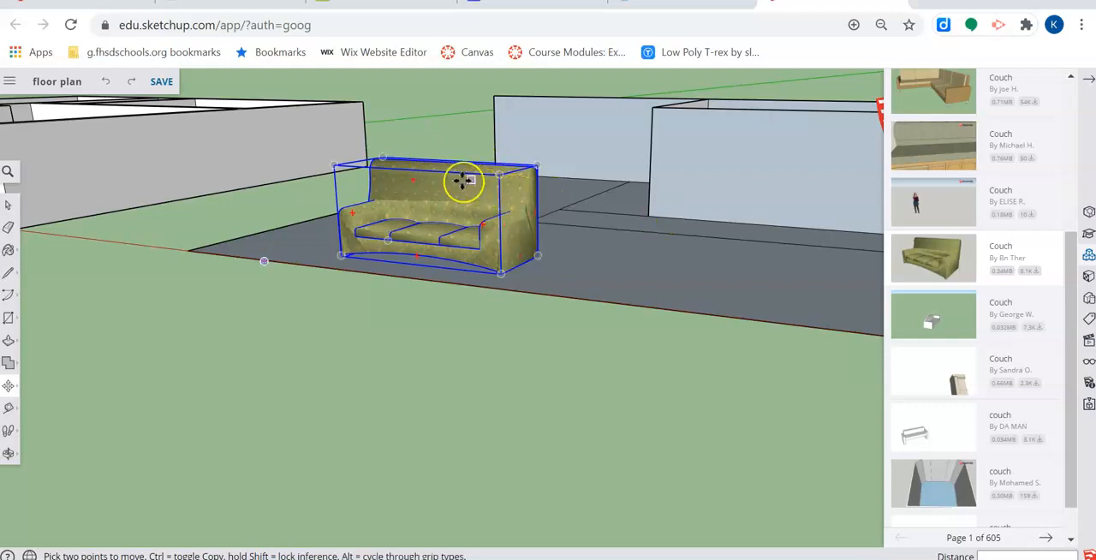
- Rotate the couch roughly a quarter turn about its vertical axis on the large room's floor
middle_drag(464, 170, 415, 309)
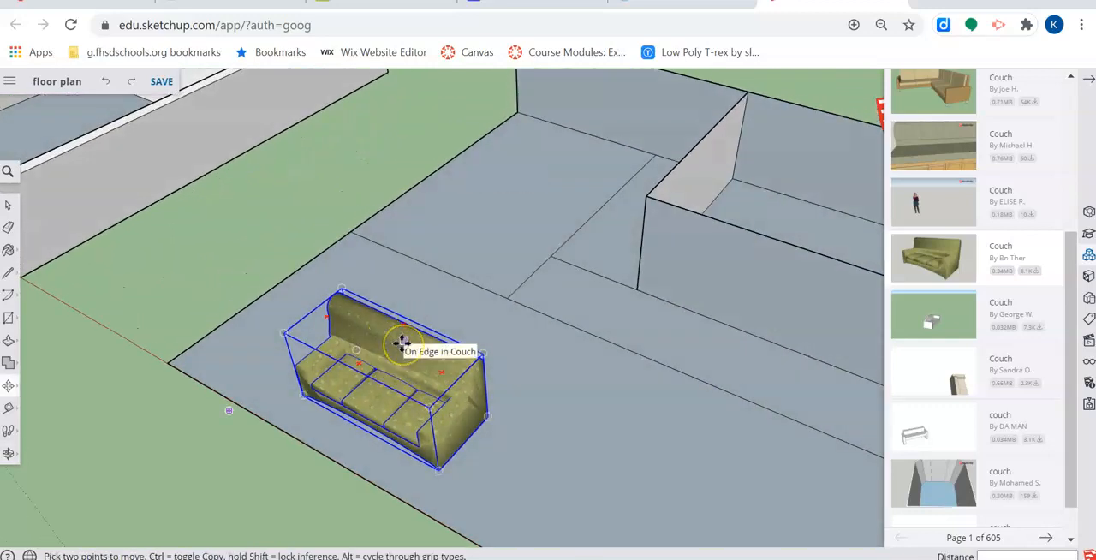
middle_drag(391, 421, 424, 471)
middle_drag(495, 461, 543, 472)
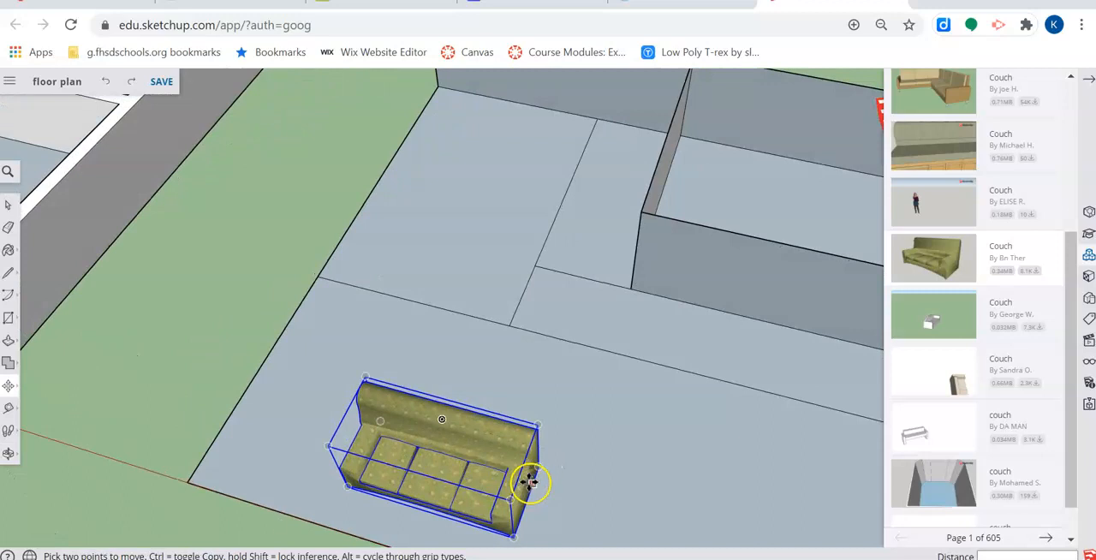
click(363, 416)
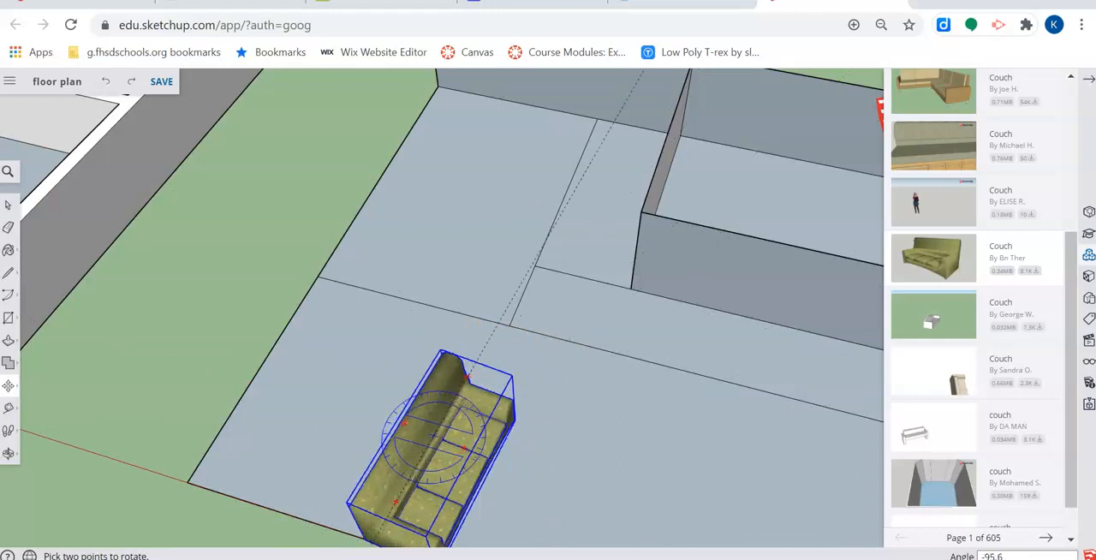
click(525, 507)
- Move the couch about 34' 5" off the floor onto the open ground outside the floor plan
middle_drag(619, 422, 685, 276)
scroll(249, 313, down, 3)
scroll(649, 300, up, 2)
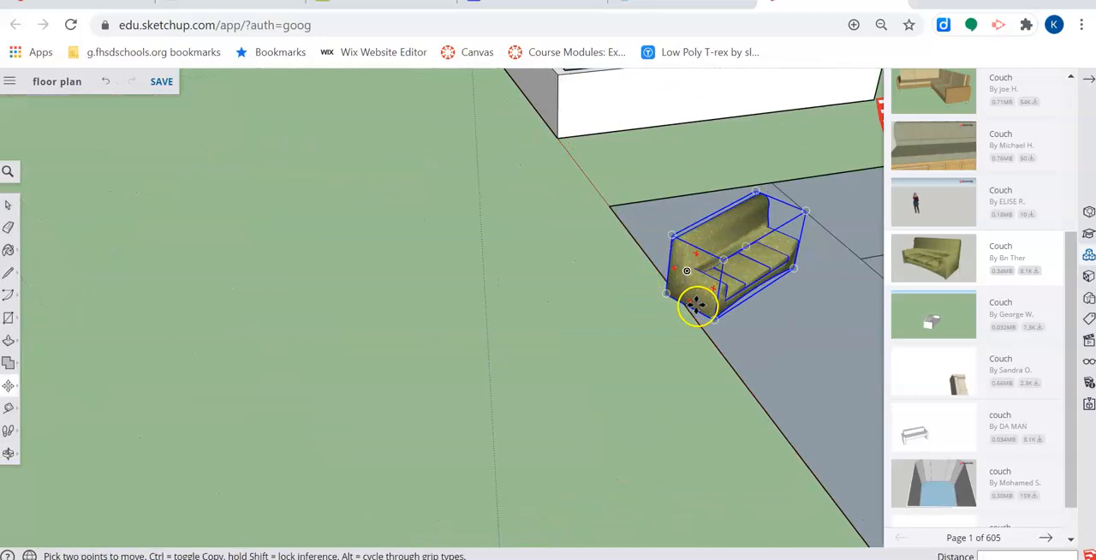
click(699, 307)
click(119, 399)
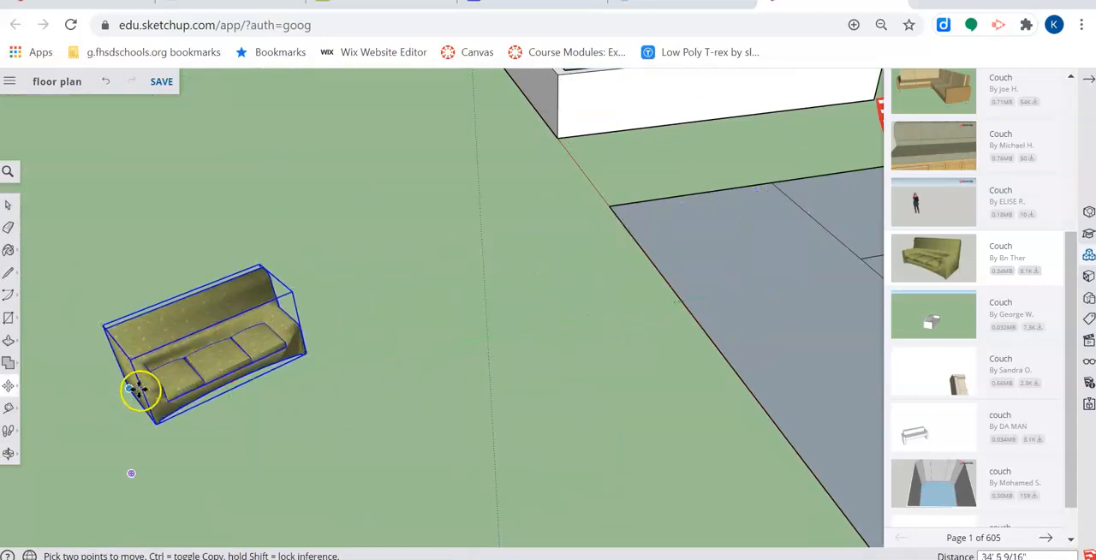
- Rotate the couch on the open ground about its vertical axis until its seat faces the viewer
middle_drag(334, 328, 597, 279)
middle_drag(477, 296, 352, 499)
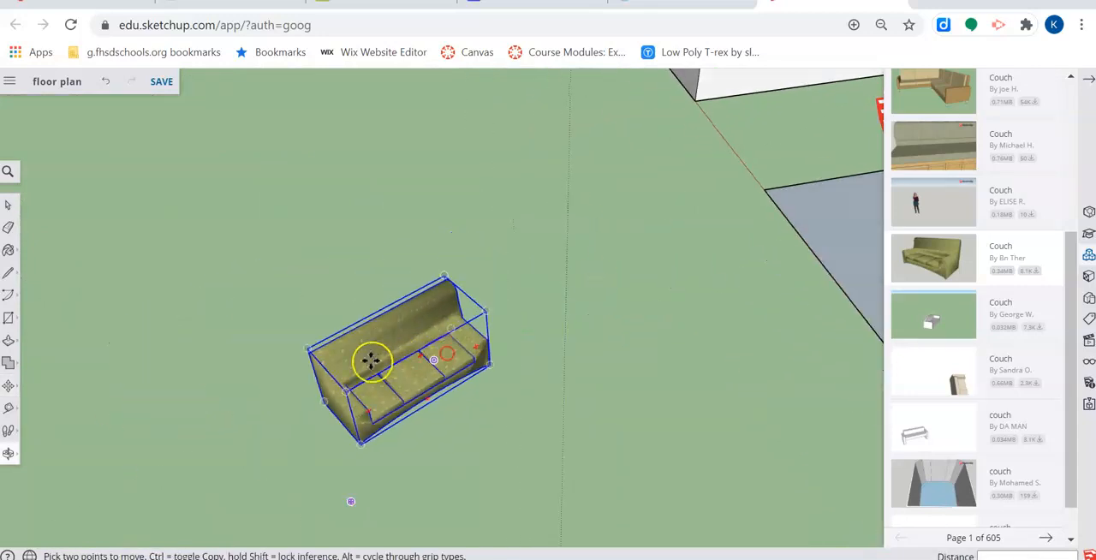
scroll(371, 363, up, 2)
key(q)
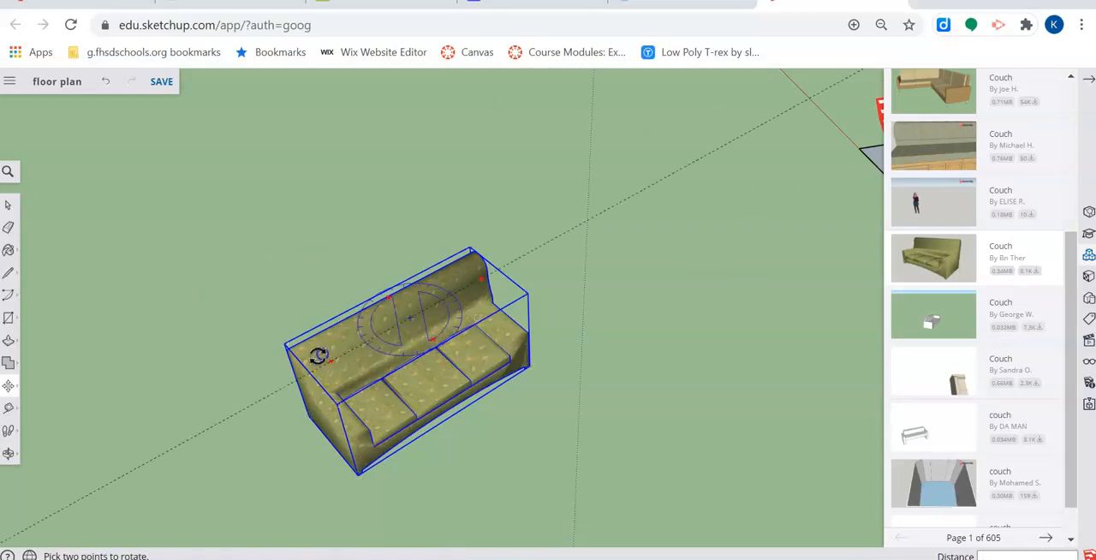
click(318, 357)
click(308, 326)
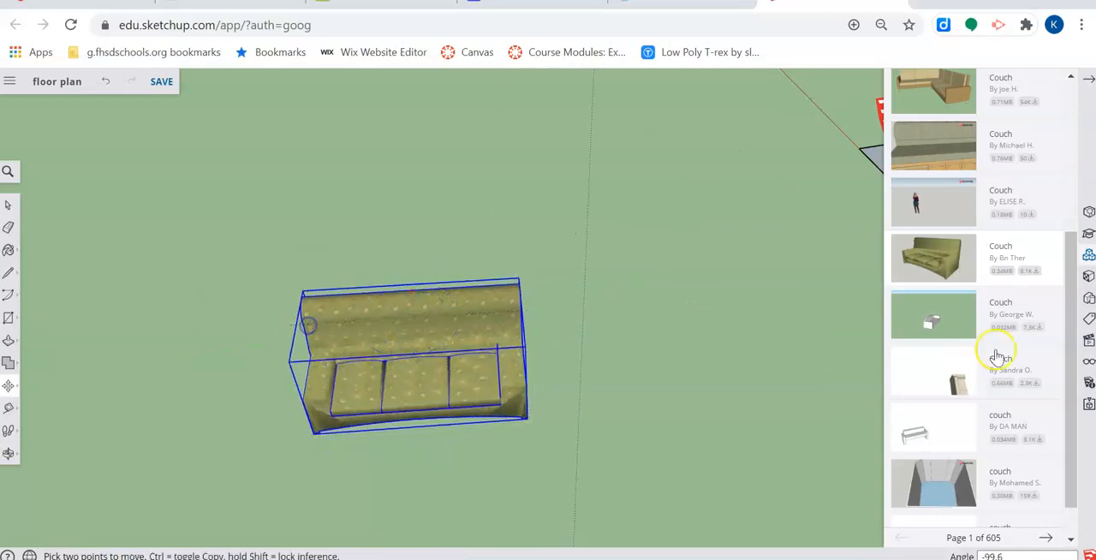
- Insert the standing-figure model from the couch results beside the green couch and delete it again
click(1002, 206)
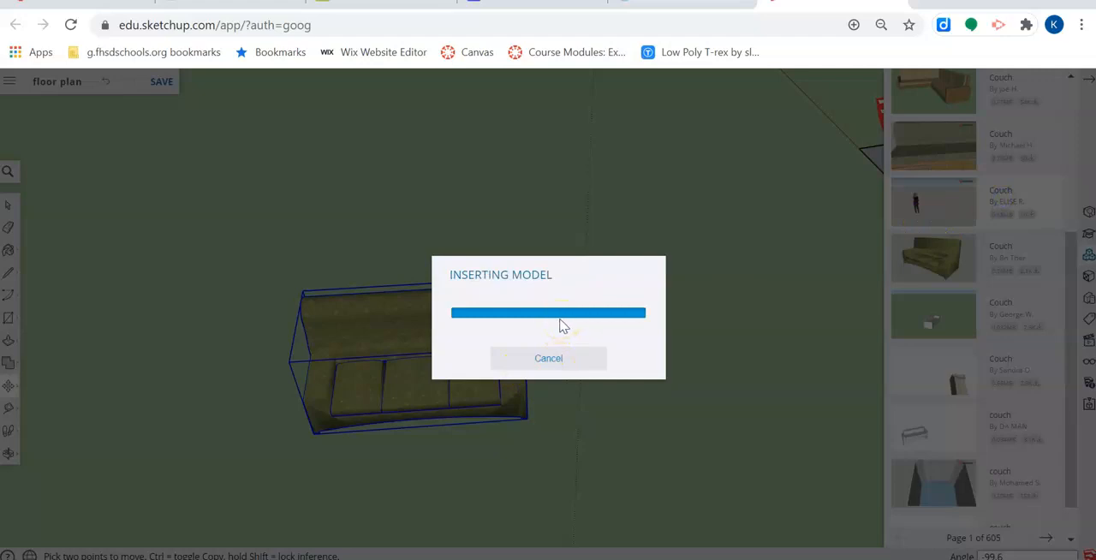
scroll(599, 298, down, 5)
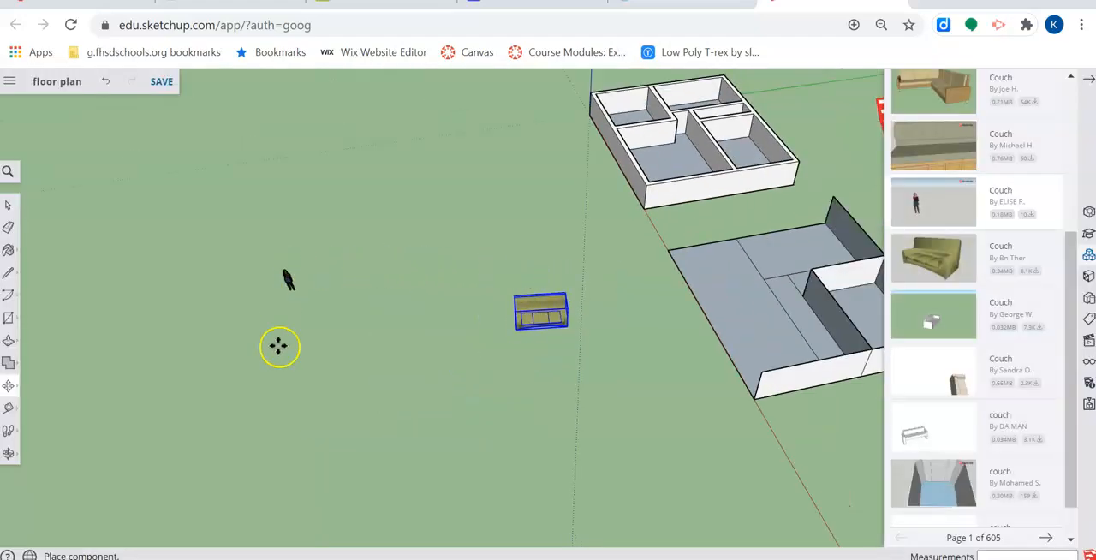
scroll(509, 309, down, 6)
scroll(527, 315, up, 8)
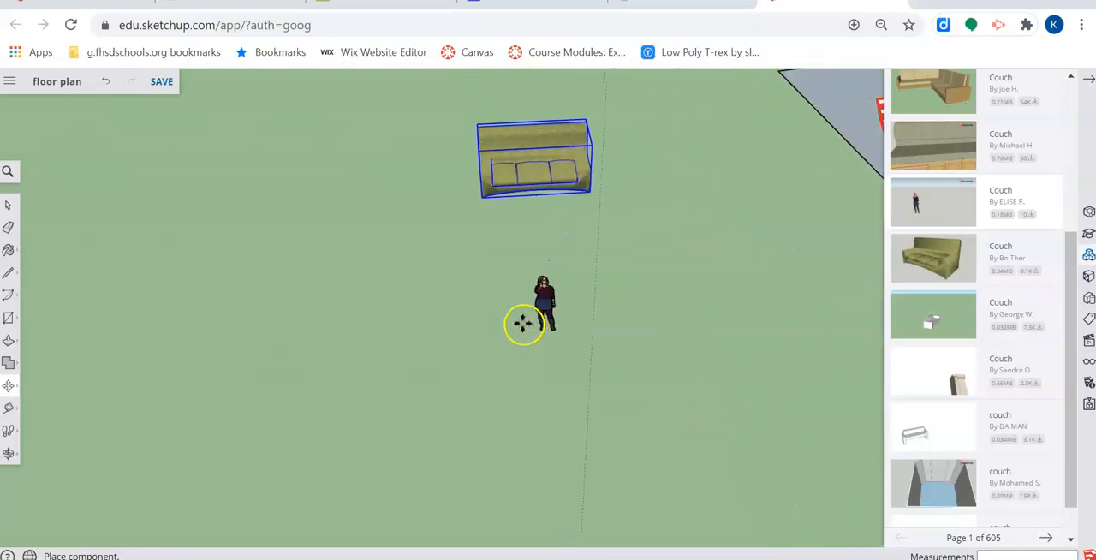
click(574, 250)
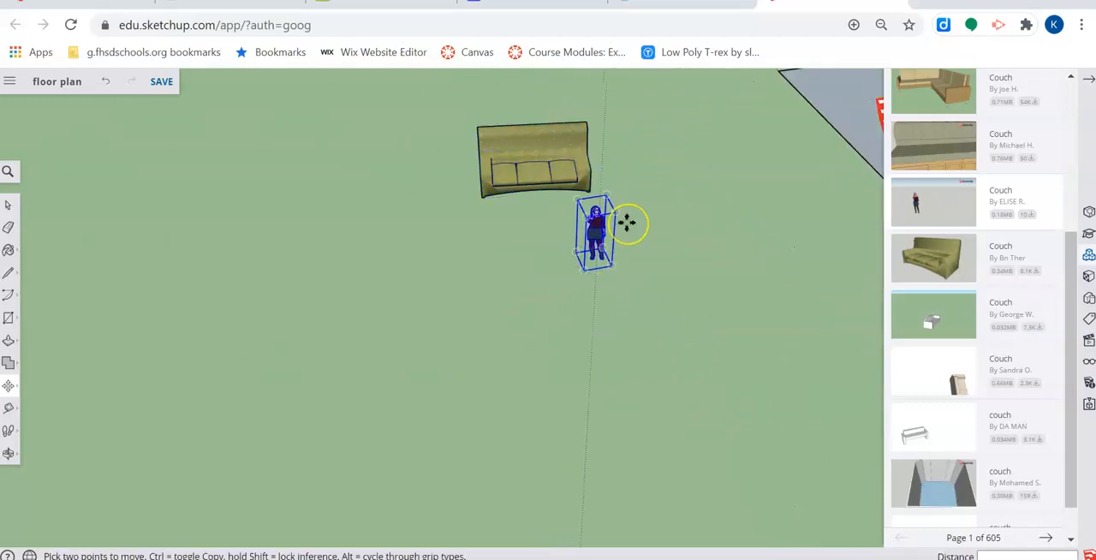
key(Delete)
- Insert the wooden couch with rolled arms from the couch results onto the open ground beside the green couch
scroll(975, 315, down, 1)
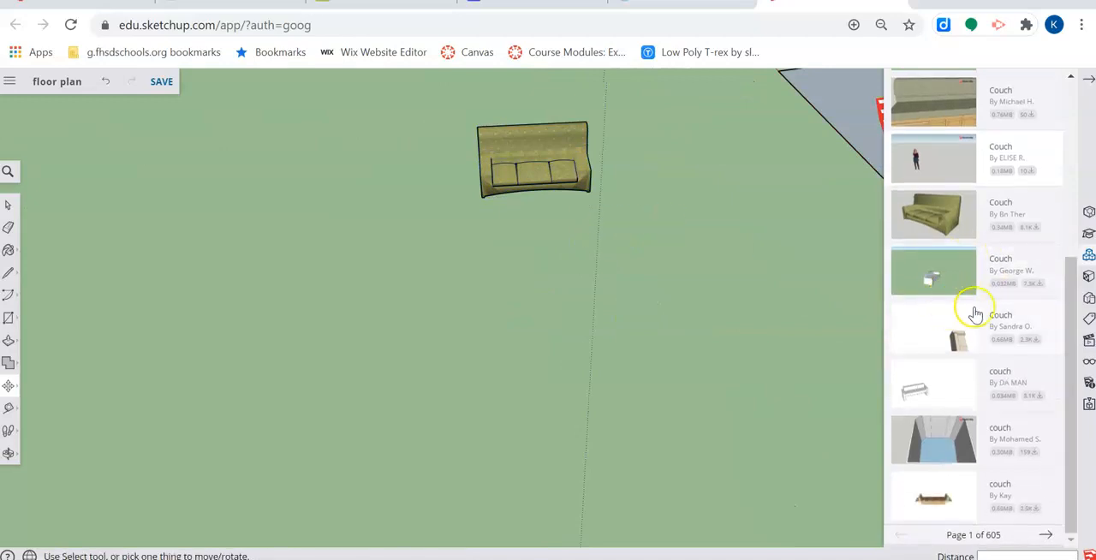
click(931, 504)
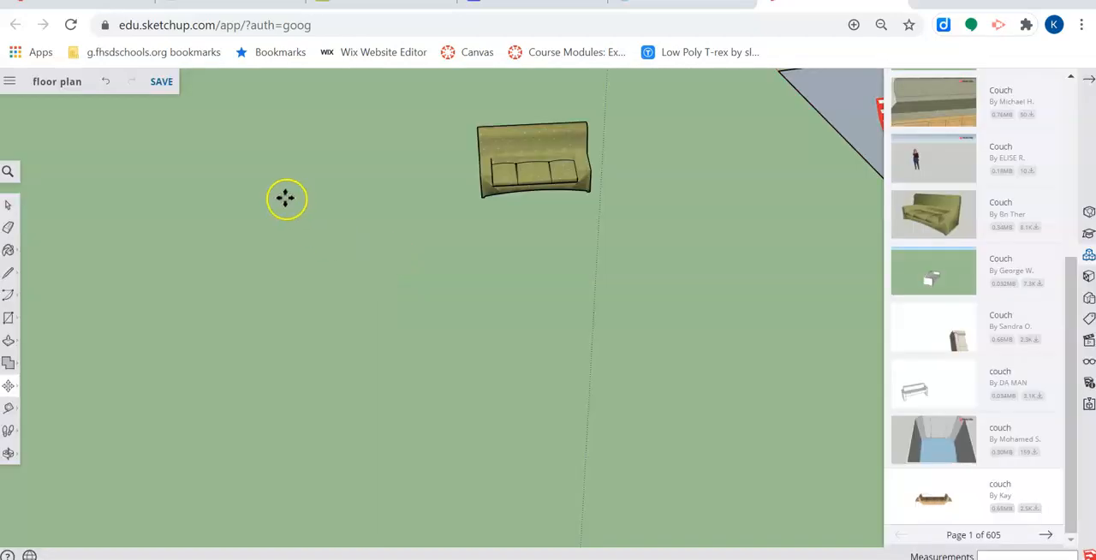
scroll(299, 214, down, 4)
click(291, 204)
- Rotate the wooden couch about 80° around its vertical axis so its long side lines up with the green couch
scroll(292, 204, up, 2)
scroll(325, 225, up, 3)
key(q)
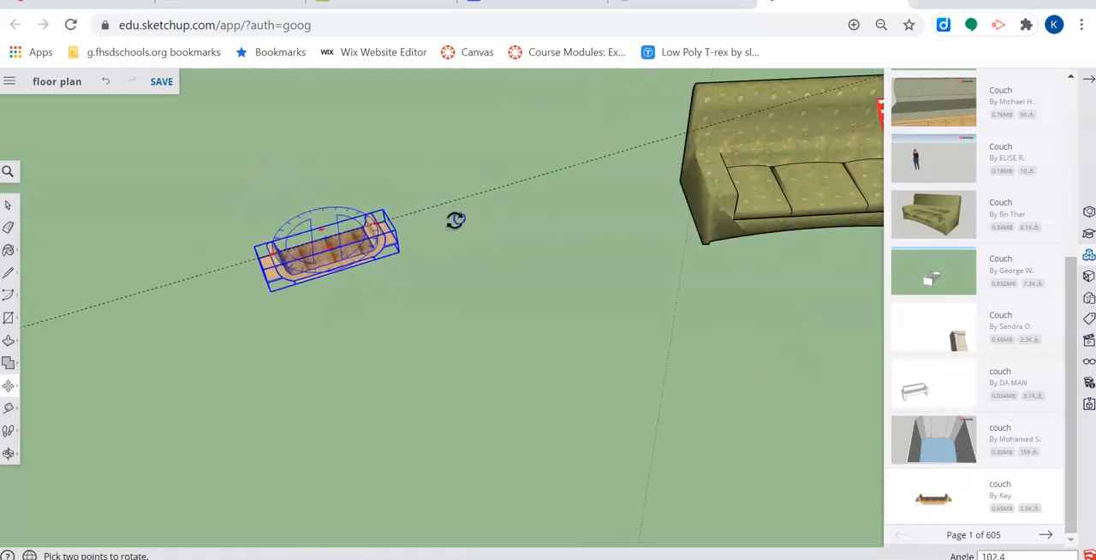
click(462, 233)
key(m)
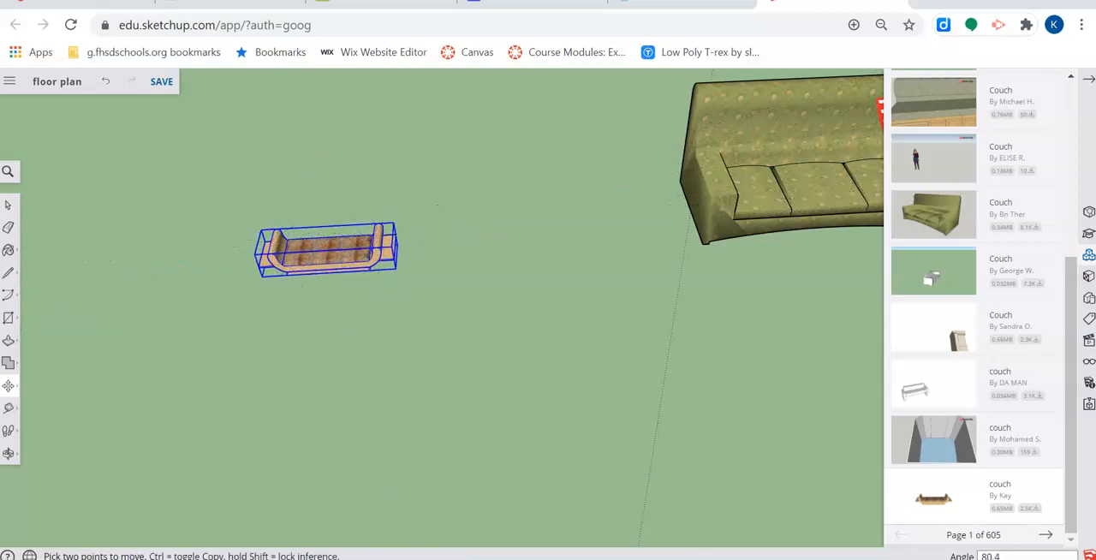
- Enlarge the wooden couch from its corner grips with the Scale tool, ending with a further scale of about 1.20
click(7, 340)
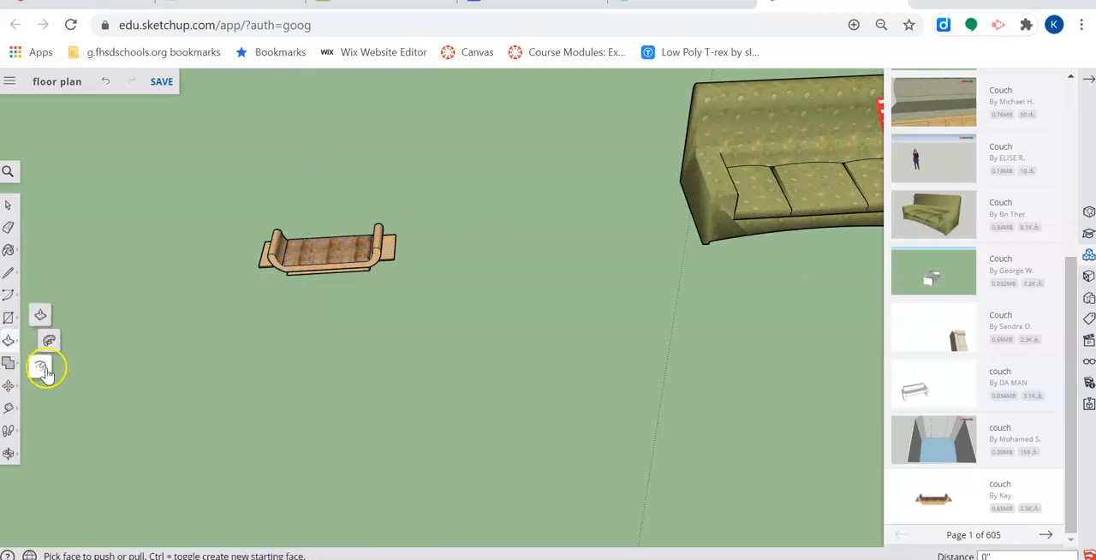
click(7, 386)
click(43, 410)
click(342, 246)
drag(392, 223, 587, 107)
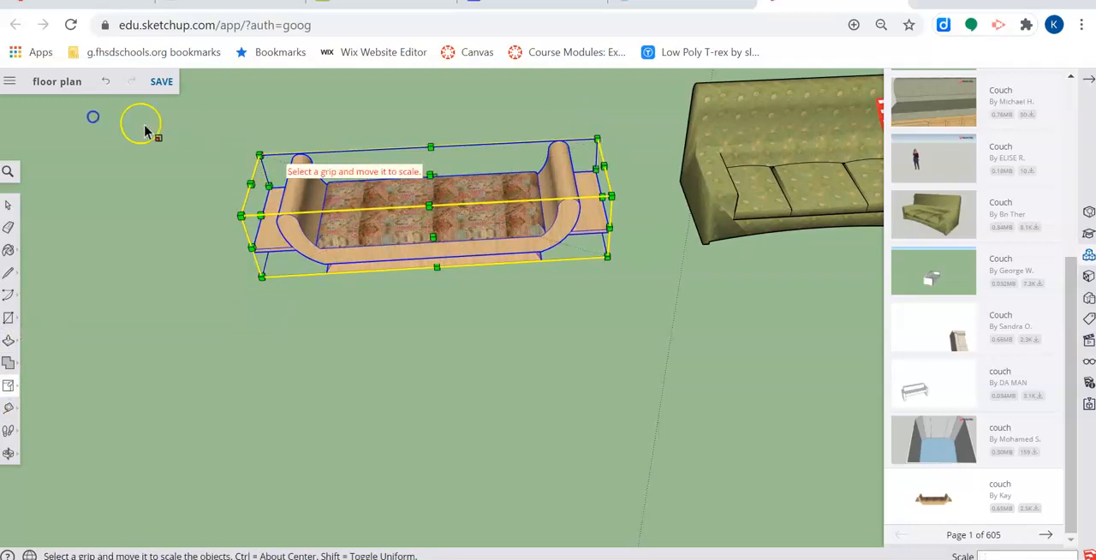
drag(260, 156, 189, 135)
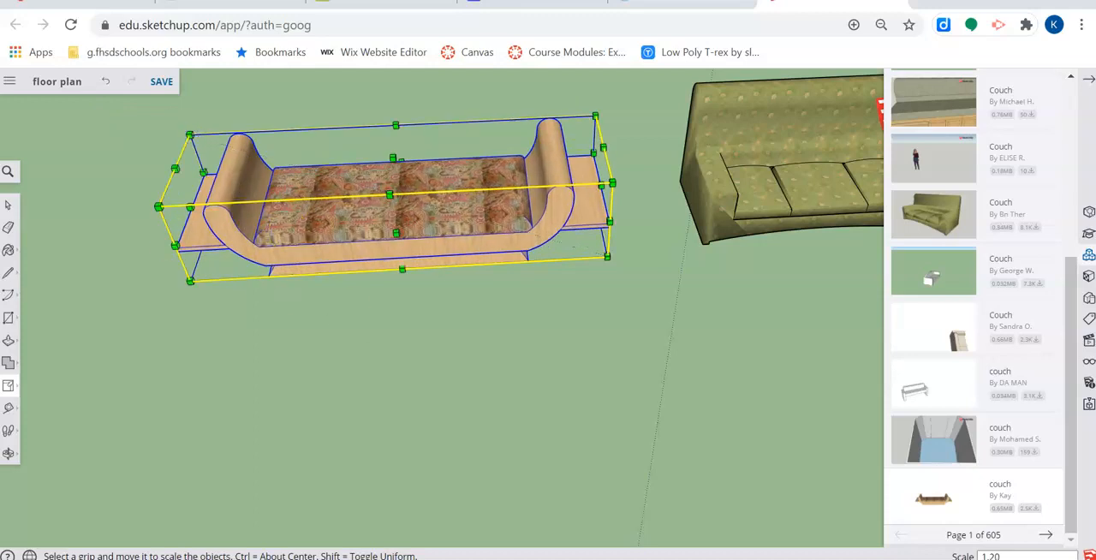
- Explode the green couch component into its loose geometry and clear the selection
click(10, 202)
click(551, 360)
middle_drag(594, 317, 568, 274)
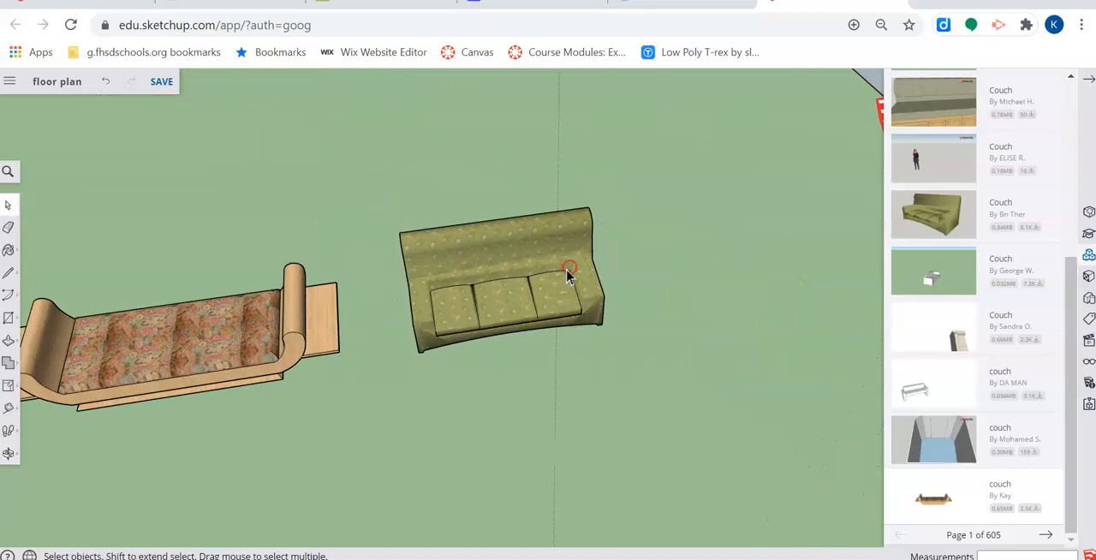
right_click(567, 274)
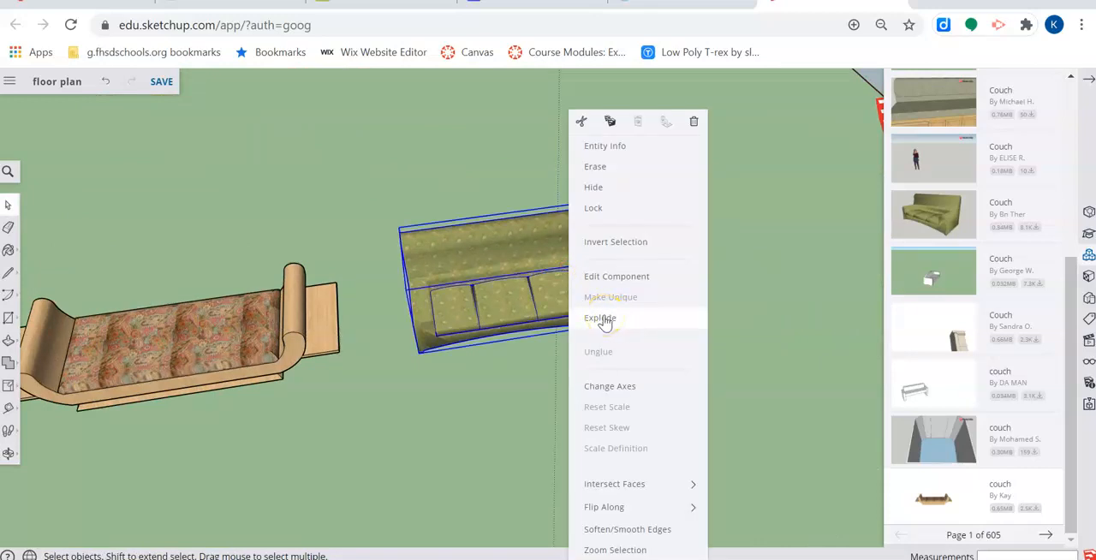
middle_drag(379, 417, 477, 306)
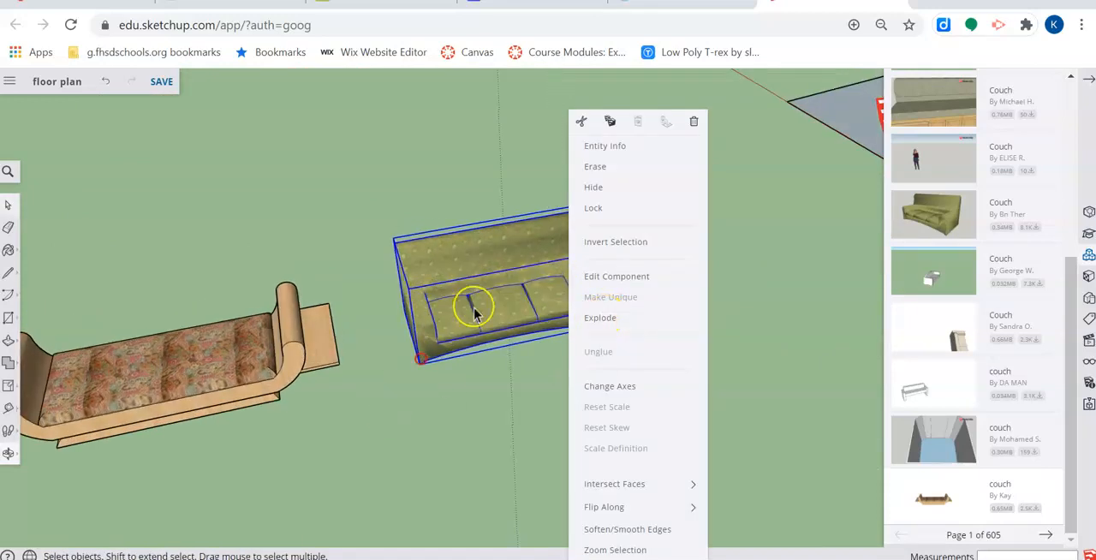
click(610, 325)
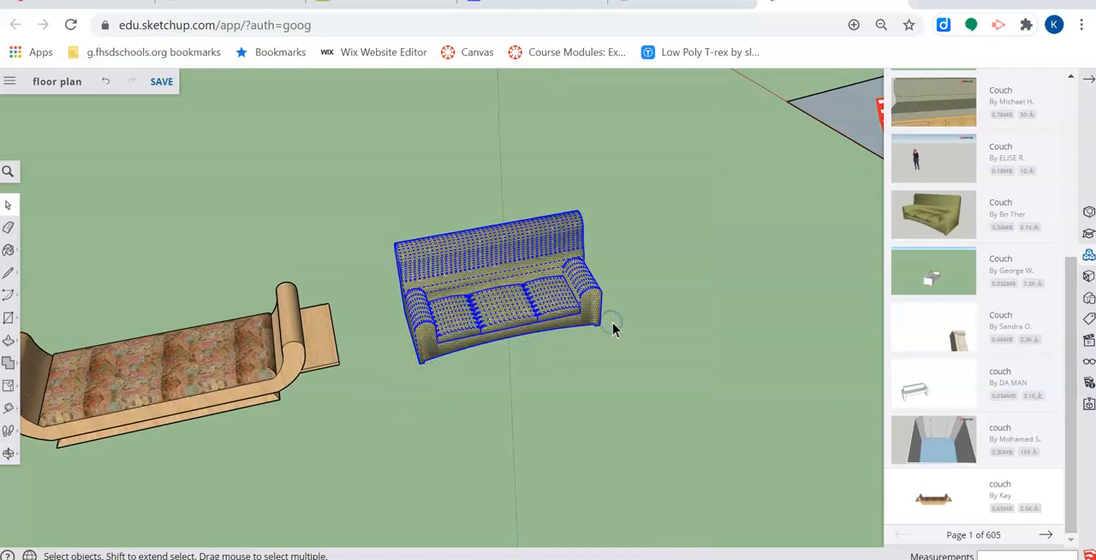
right_click(495, 248)
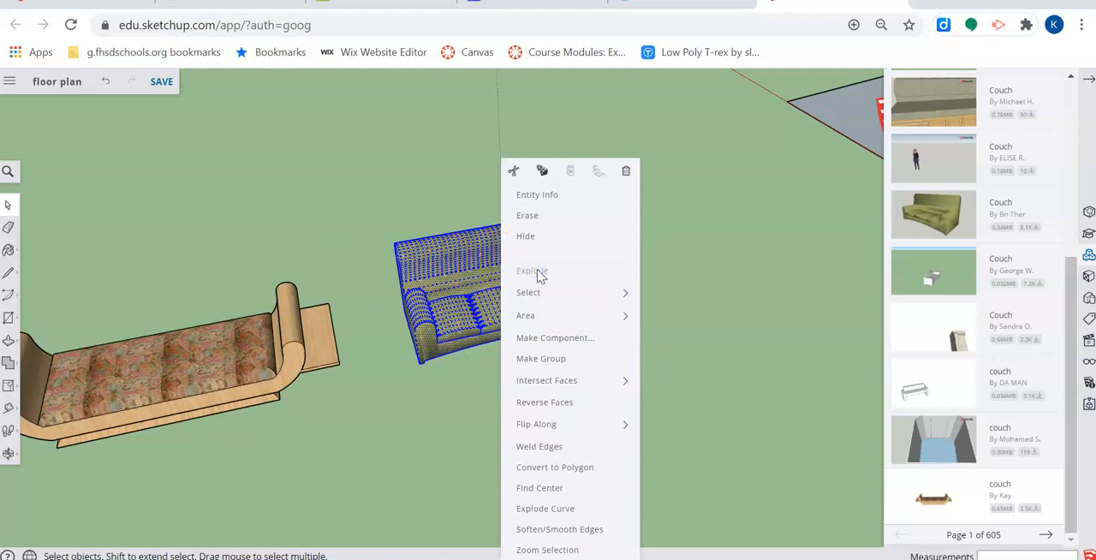
click(826, 287)
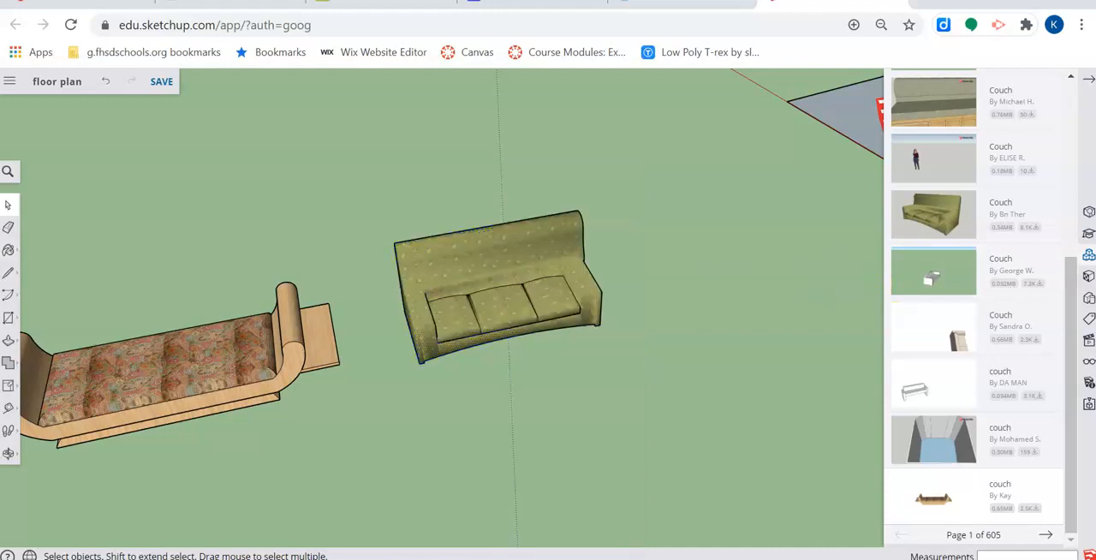
- Examine the material library's categories for a couch covering, including the swatches under Carpet, Fabrics, Leathers, Textiles and Wallpaper
click(8, 249)
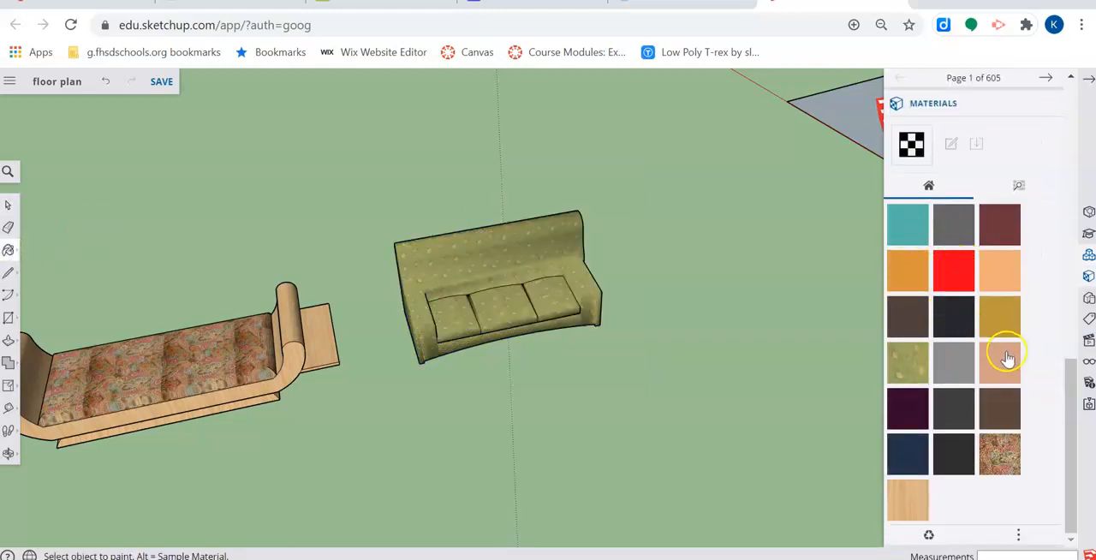
scroll(986, 214, up, 3)
scroll(1006, 311, down, 2)
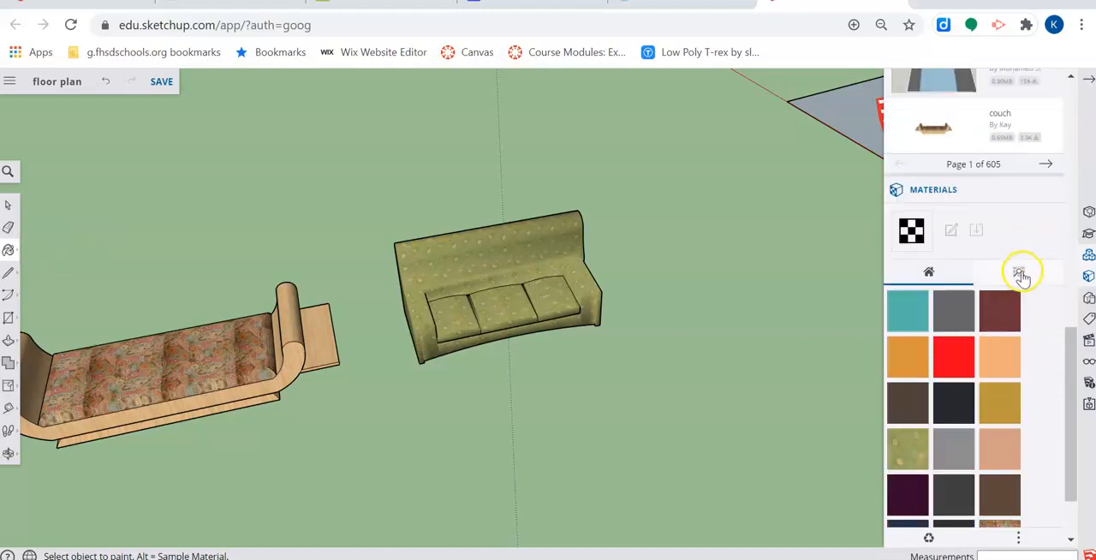
click(1019, 272)
scroll(954, 362, down, 2)
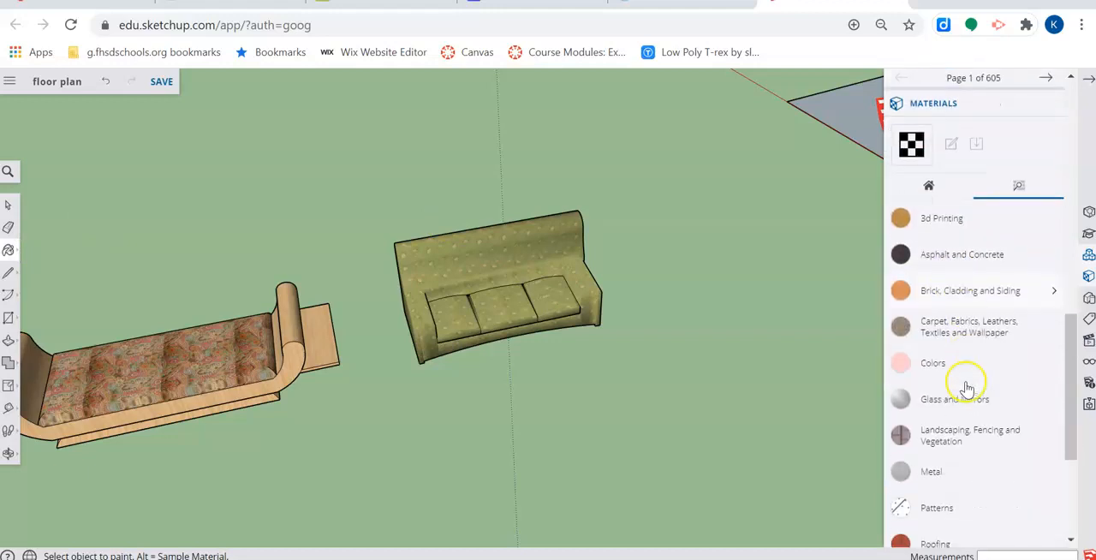
click(942, 334)
scroll(989, 368, down, 2)
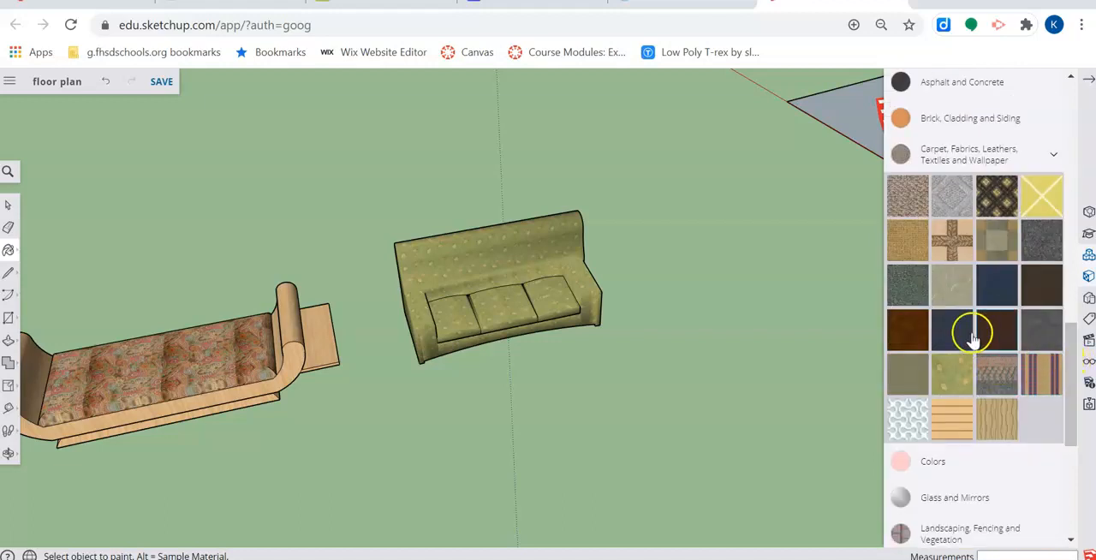
scroll(979, 366, down, 2)
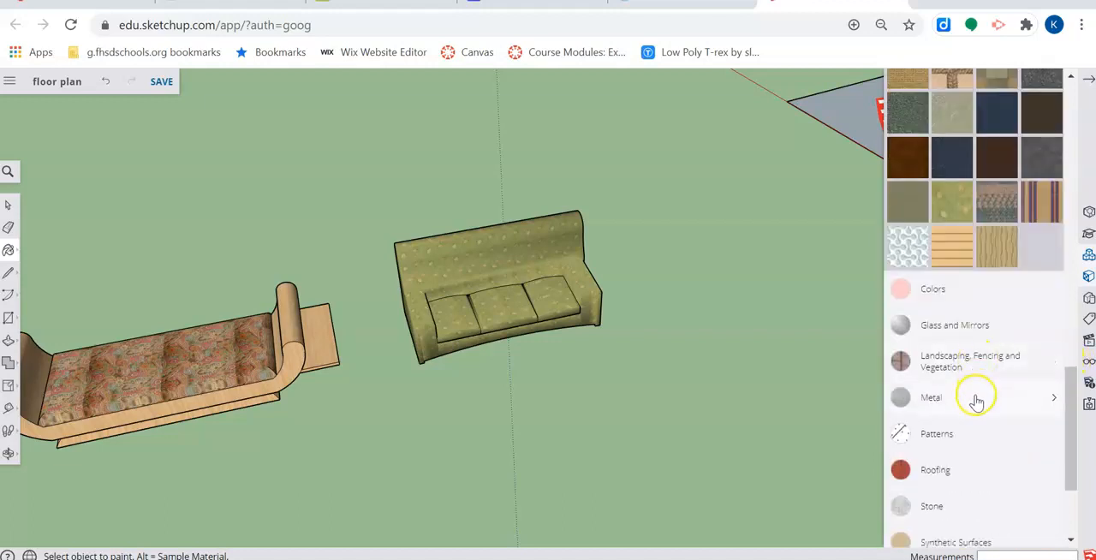
scroll(975, 394, up, 3)
scroll(976, 397, down, 3)
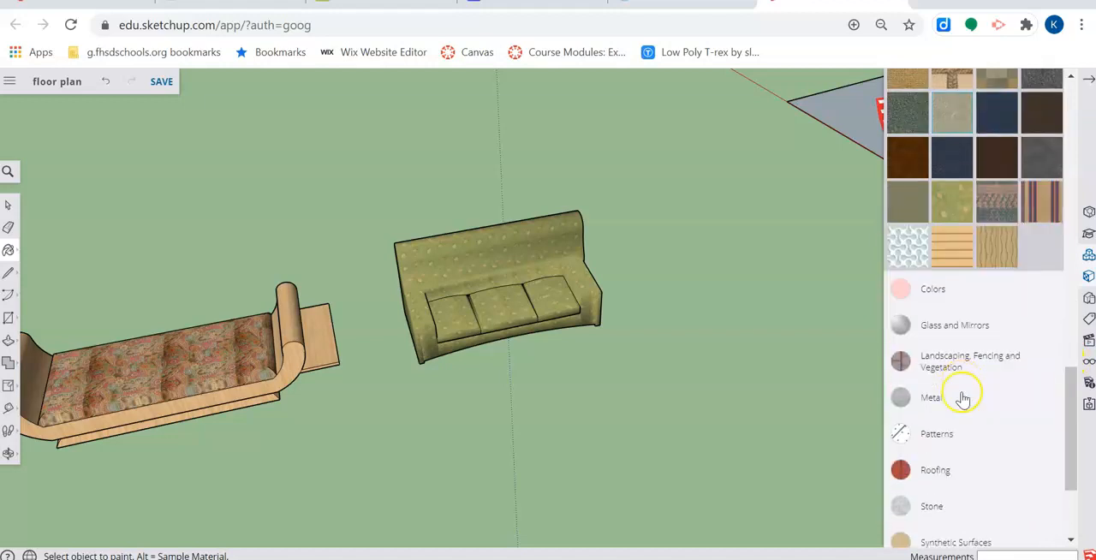
scroll(961, 396, down, 2)
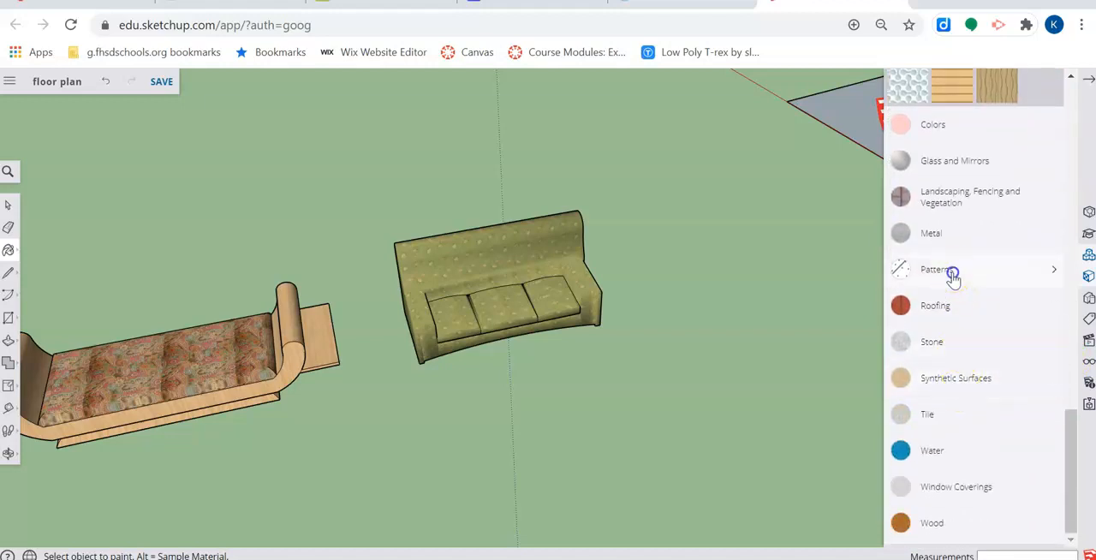
- Paint the green couch's cushions, backrest and body with the Diamond Stripes material from the Patterns category
click(952, 272)
scroll(993, 351, down, 4)
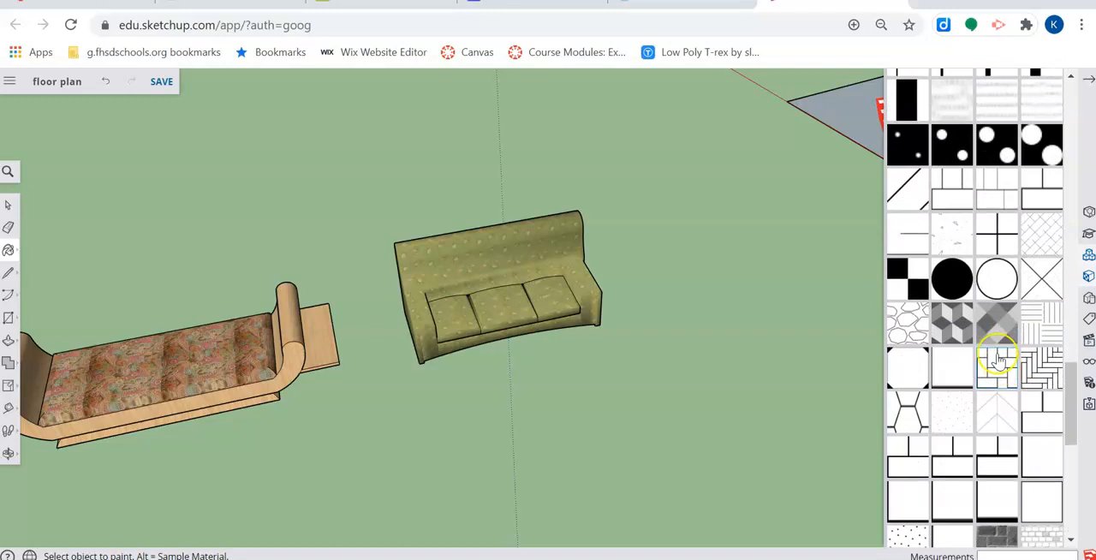
click(452, 314)
click(489, 299)
click(553, 285)
click(496, 245)
mouse_move(471, 306)
middle_down()
mouse_move(568, 337)
mouse_move(402, 370)
mouse_move(600, 296)
mouse_move(648, 314)
mouse_move(465, 394)
mouse_move(529, 238)
mouse_move(766, 289)
mouse_move(146, 426)
mouse_move(286, 367)
middle_up()
scroll(286, 368, up, 2)
click(1086, 82)
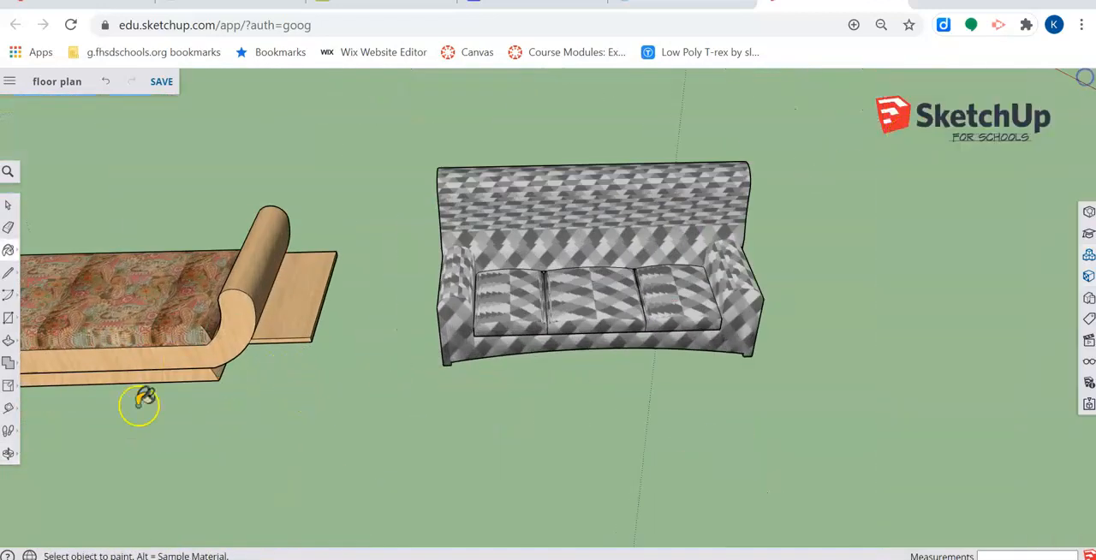
- Explode the wooden couch and its nested component into loose geometry, and clear the selection
middle_drag(196, 313, 81, 311)
click(8, 208)
click(197, 297)
right_click(197, 296)
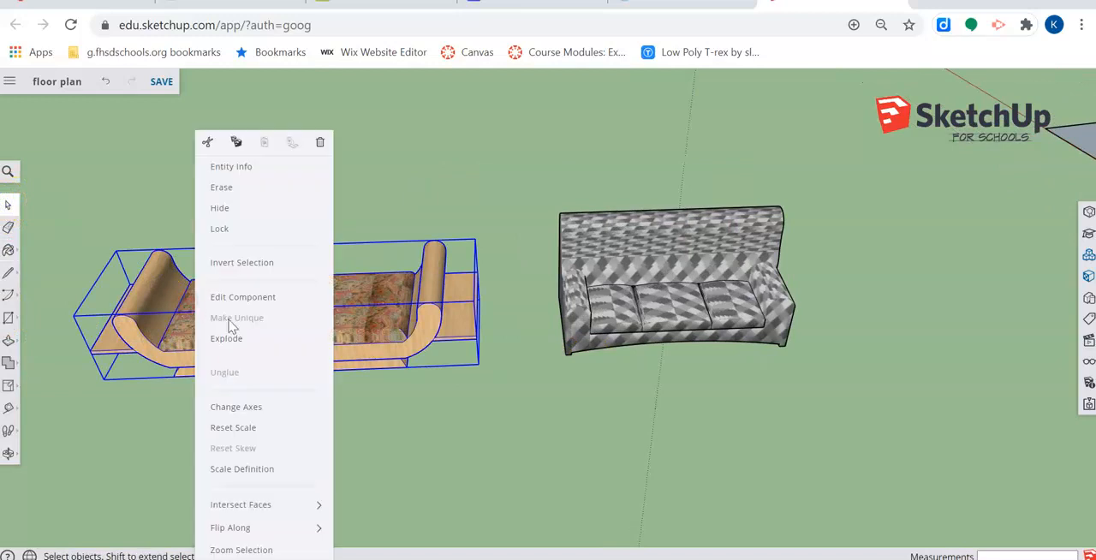
click(245, 340)
right_click(354, 300)
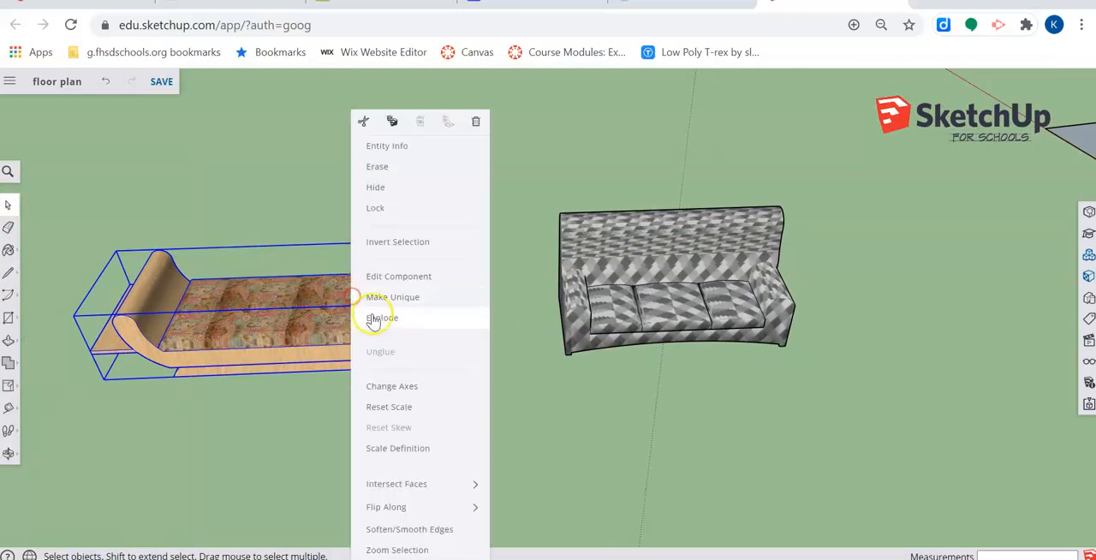
click(375, 322)
right_click(313, 296)
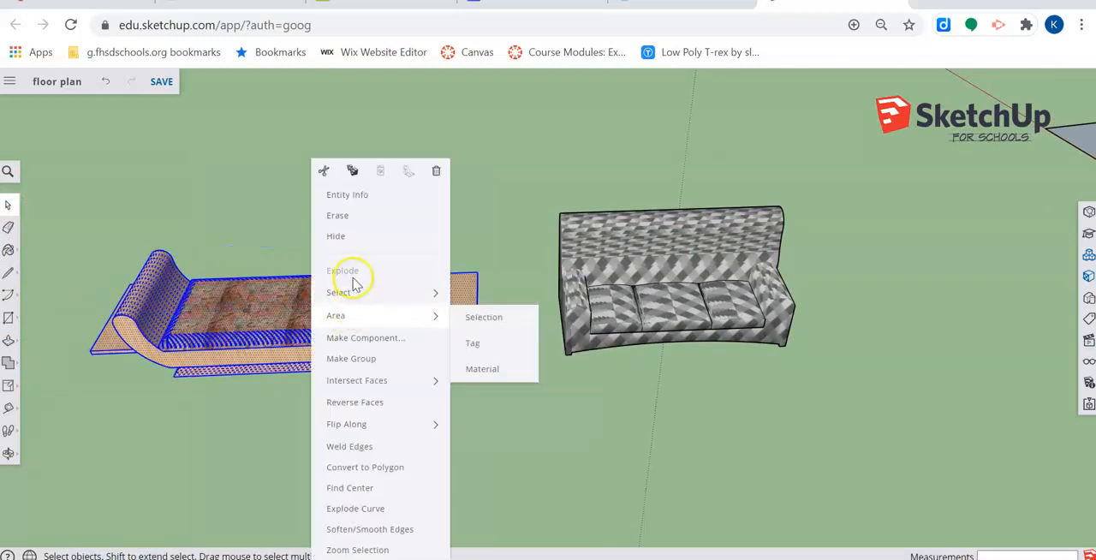
click(531, 397)
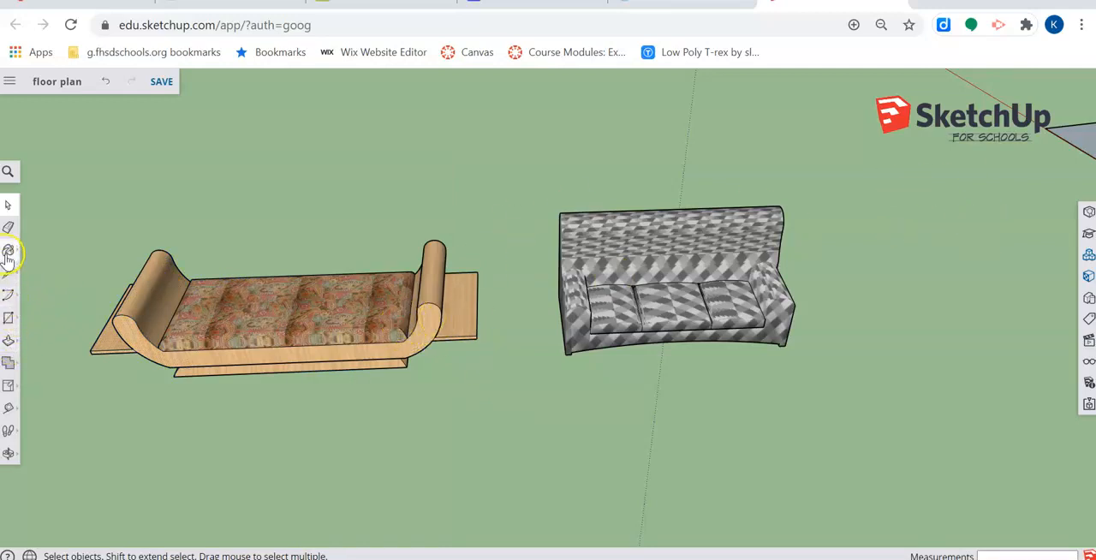
- Look through the library's fabric and pattern swatches and expand the Wood category for the wooden couch
click(40, 240)
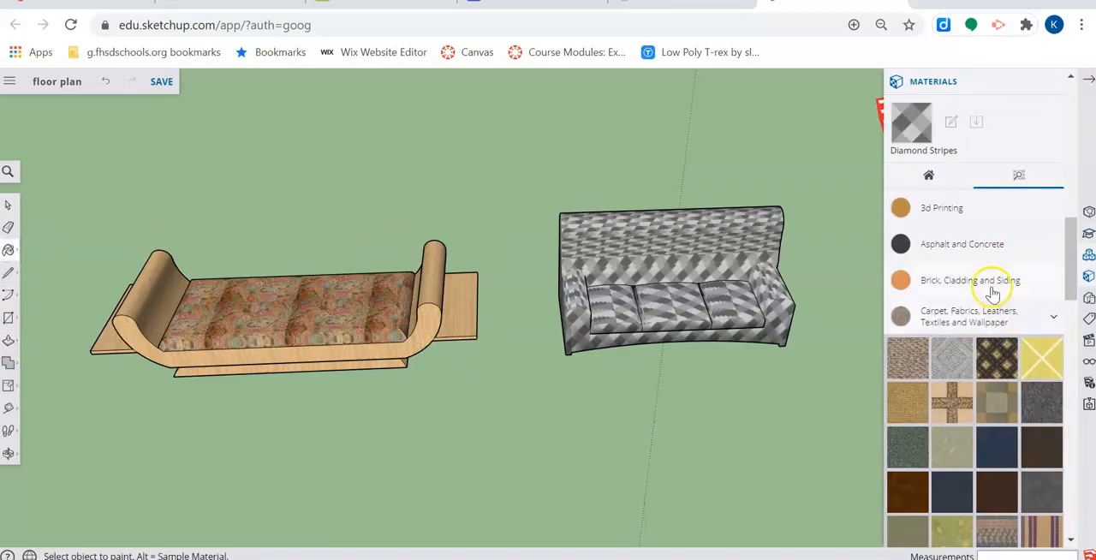
scroll(1009, 361, down, 4)
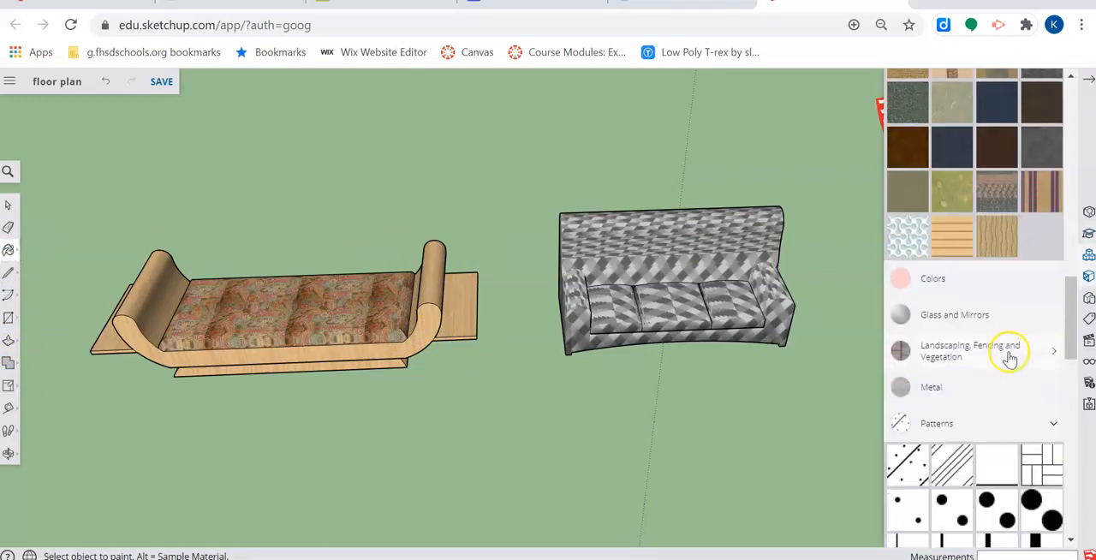
scroll(1009, 361, up, 2)
scroll(1004, 329, down, 1)
scroll(1003, 315, up, 3)
scroll(1002, 314, down, 10)
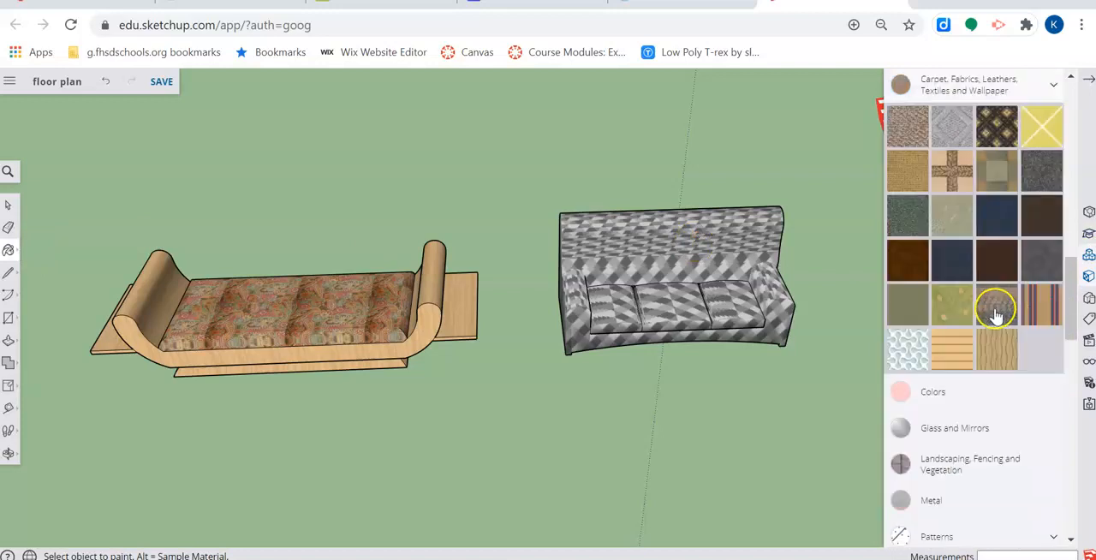
scroll(954, 249, down, 1)
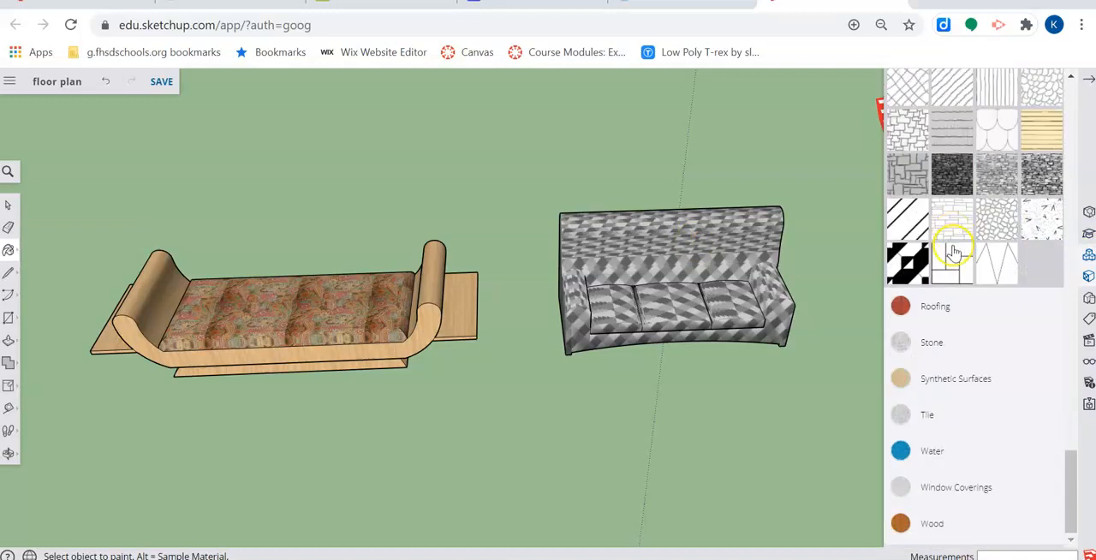
click(949, 520)
scroll(930, 477, down, 2)
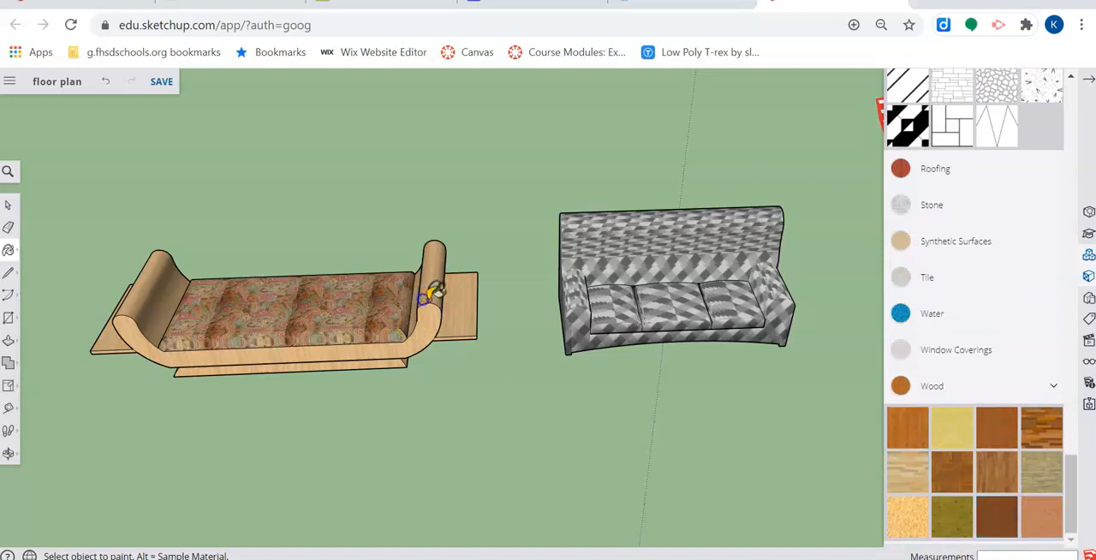
- Paint the wooden couch's frame, rolled arms, side boards and patterned seat with Wood Veneer 01
click(369, 355)
click(252, 365)
click(108, 324)
click(140, 285)
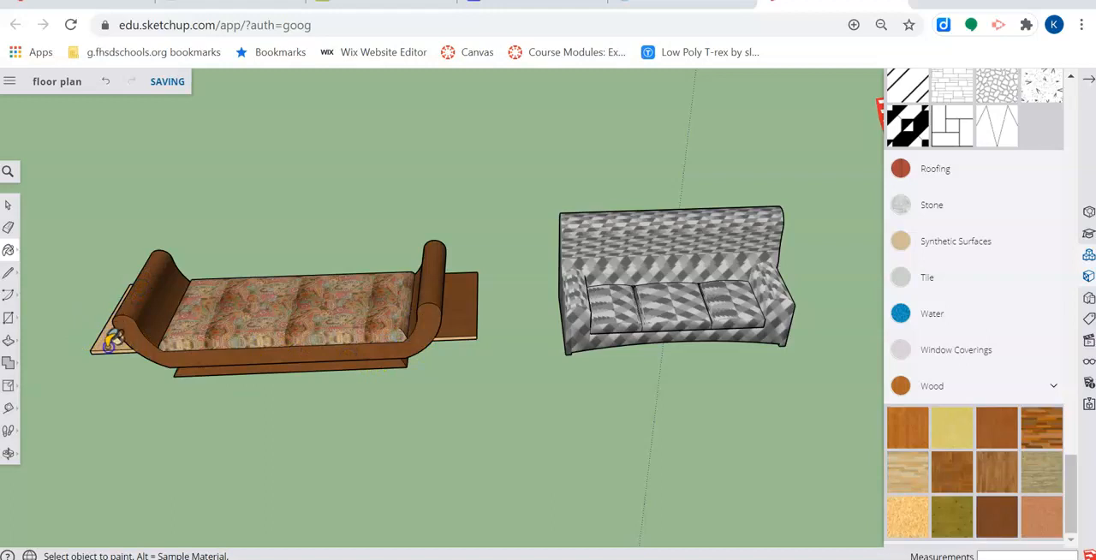
mouse_move(120, 345)
middle_down()
mouse_move(827, 399)
mouse_move(646, 443)
mouse_move(557, 379)
mouse_move(263, 386)
mouse_move(406, 351)
mouse_move(166, 380)
mouse_move(583, 362)
middle_up()
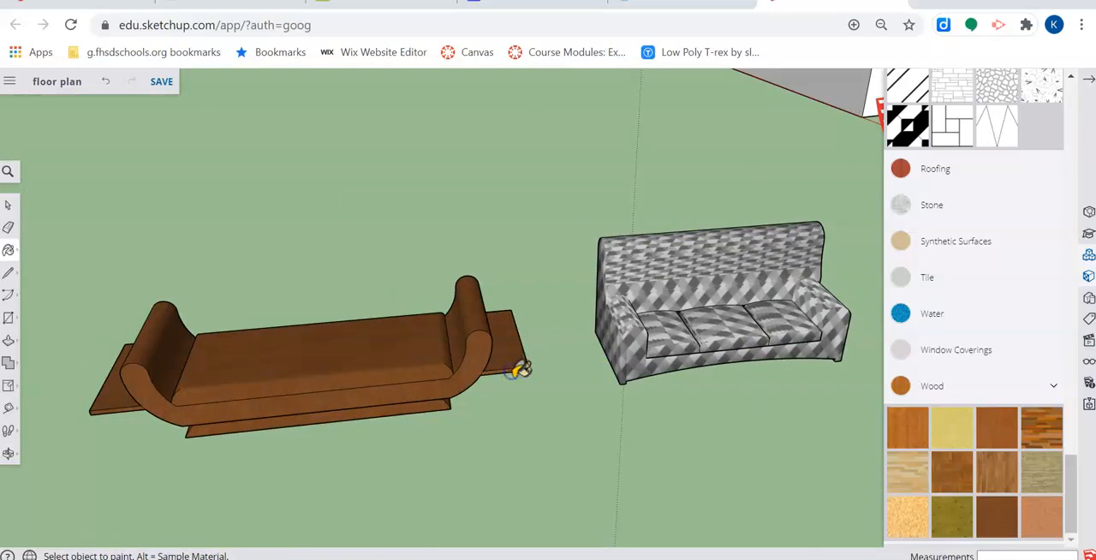
scroll(411, 349, down, 3)
click(9, 208)
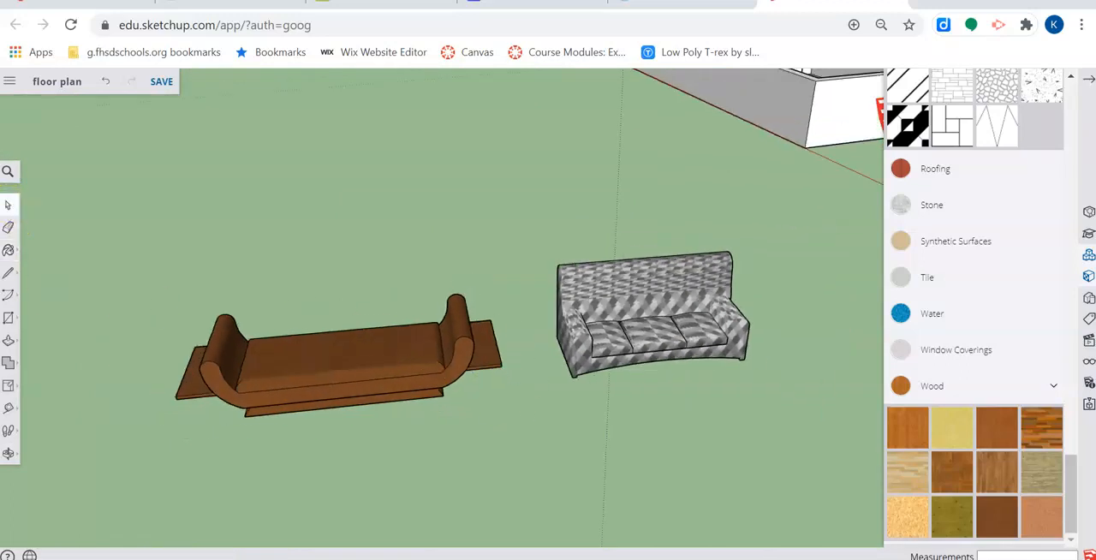
- Sample the material from the wooden couch's seat and display the materials already used in the model
click(12, 251)
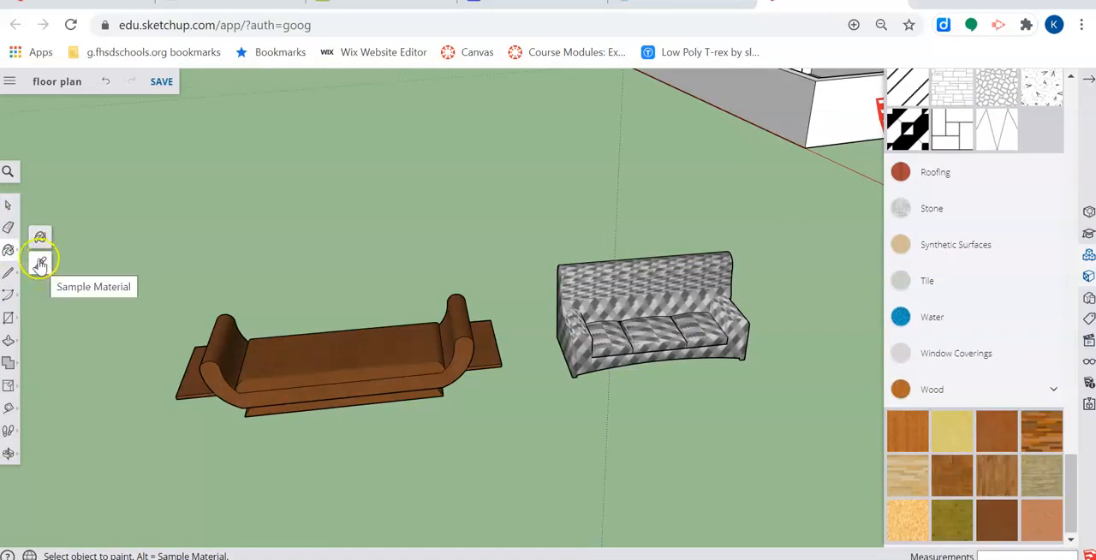
click(40, 266)
click(410, 353)
scroll(942, 287, up, 15)
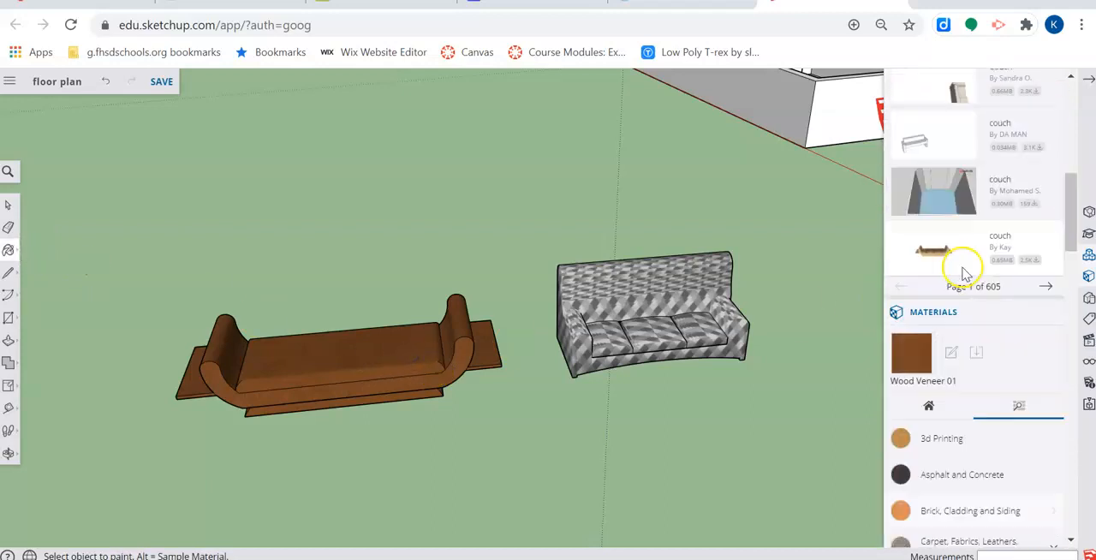
scroll(963, 272, down, 6)
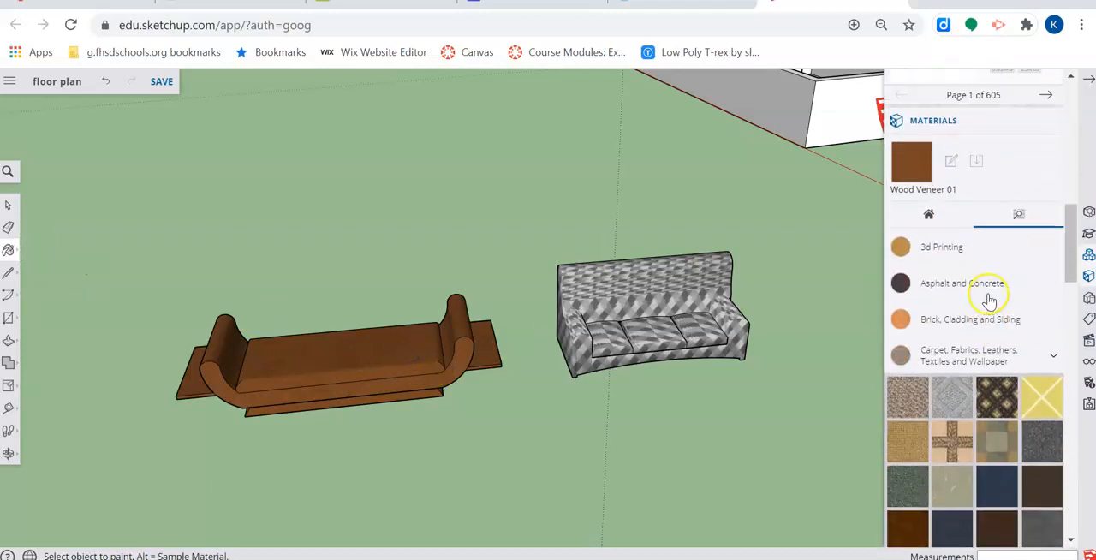
scroll(988, 299, up, 3)
click(931, 354)
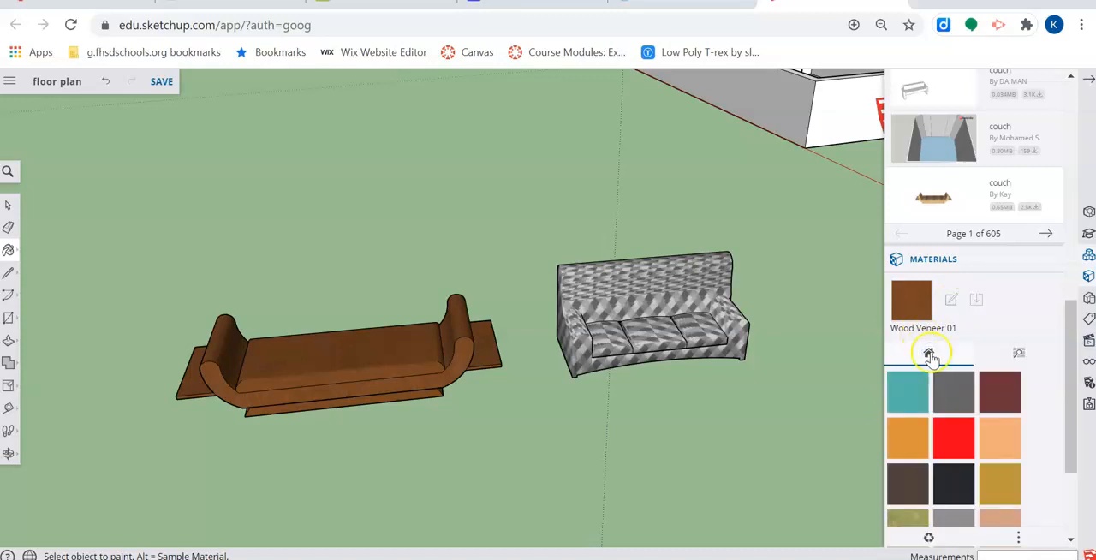
- Sample the wooden couch's seat material again with the model's own materials displayed, making it the active editable material
click(8, 250)
scroll(985, 240, down, 3)
scroll(930, 139, up, 3)
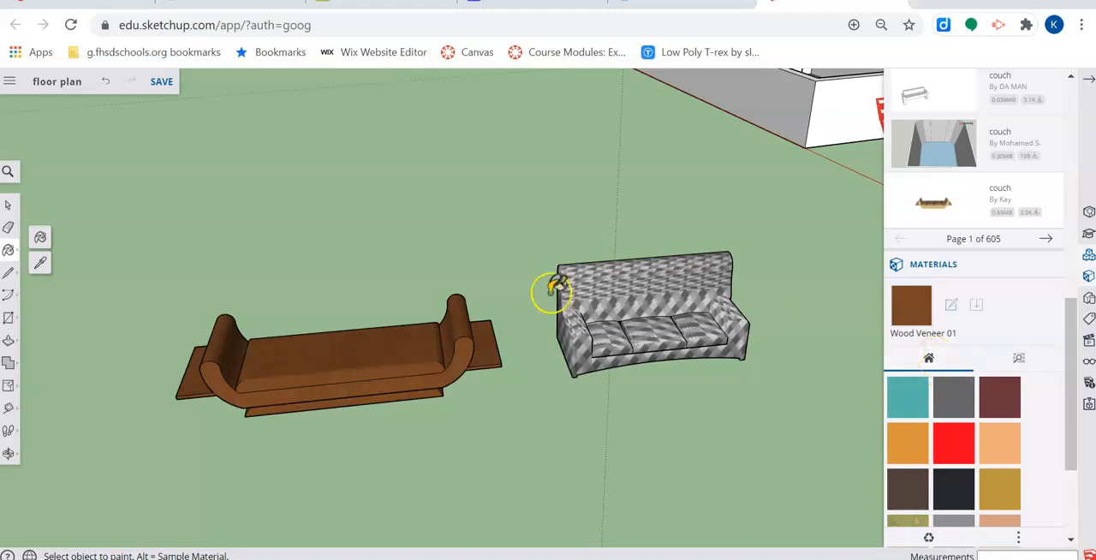
click(40, 264)
click(350, 357)
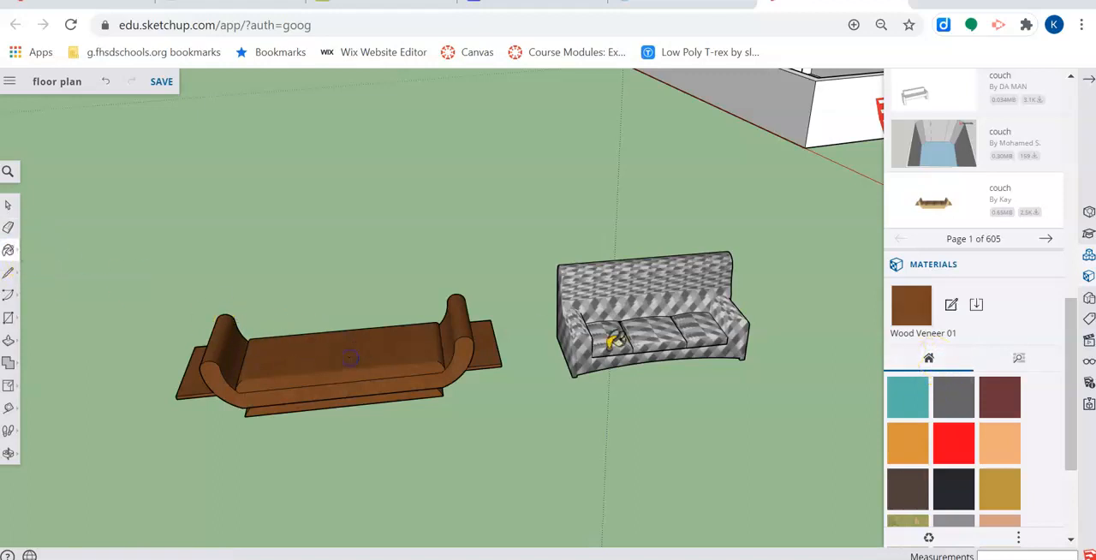
- Edit Wood Veneer 01's colorize setting, trying brown, grey and near-black shades before settling on blue #2828D0
click(952, 308)
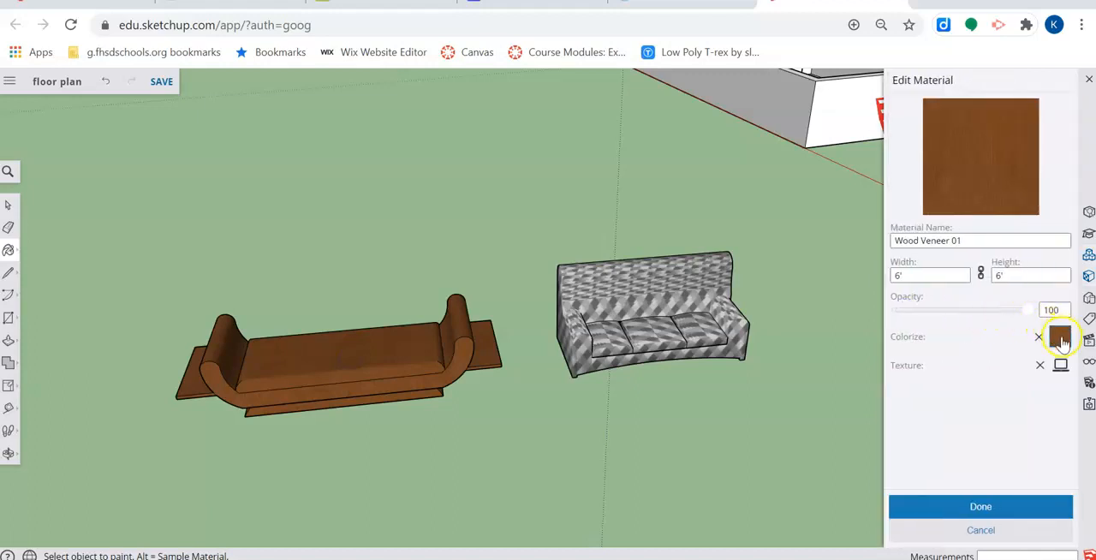
click(1060, 338)
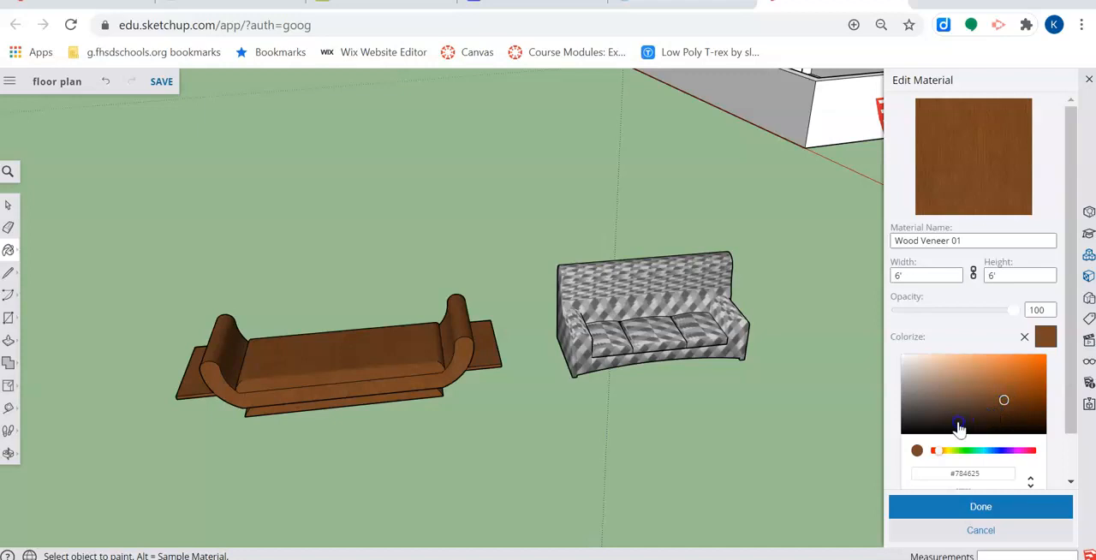
click(1006, 401)
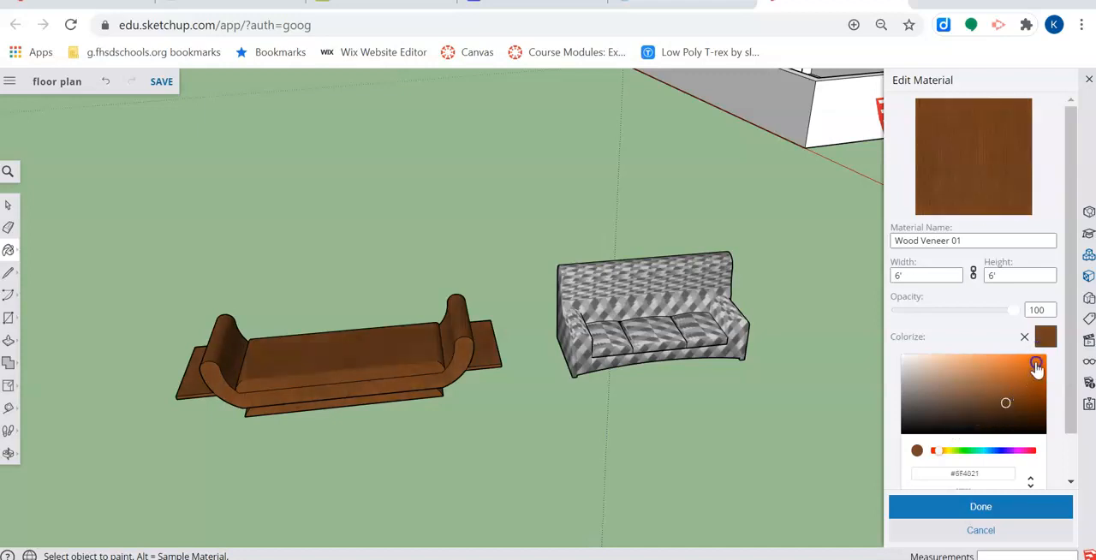
click(1017, 397)
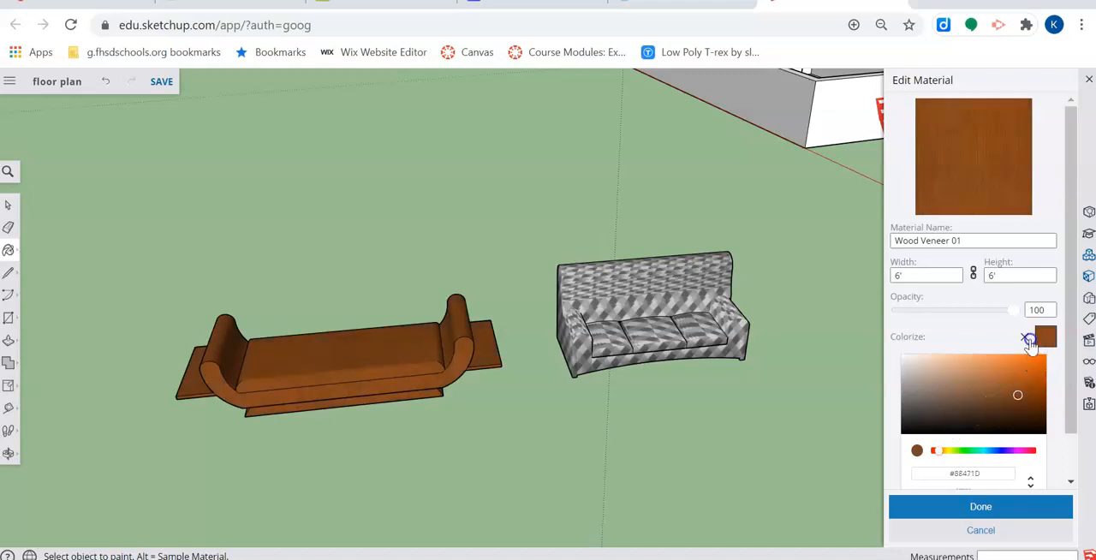
click(1038, 363)
drag(918, 381, 1033, 394)
click(929, 390)
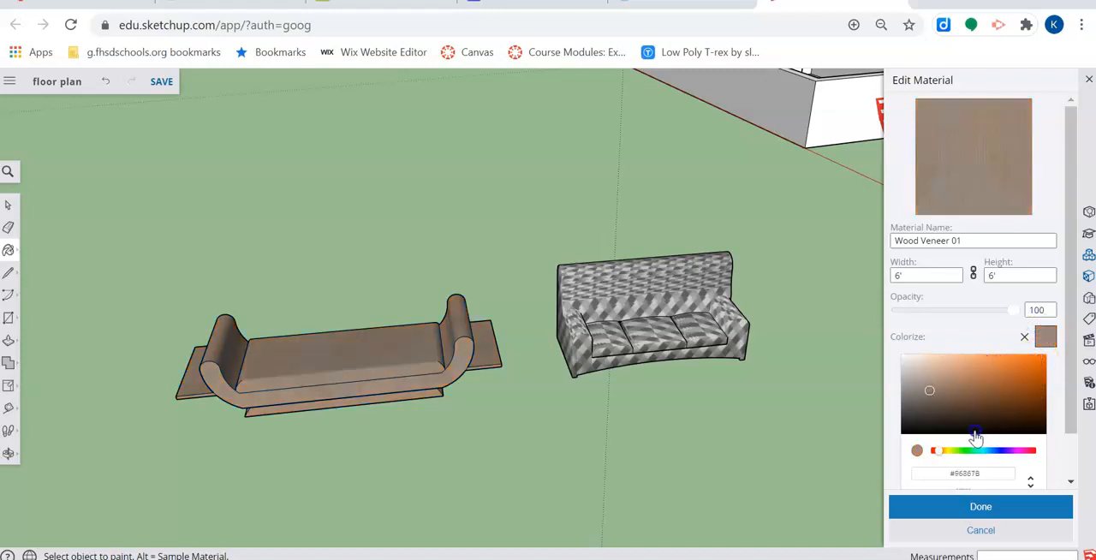
click(1004, 431)
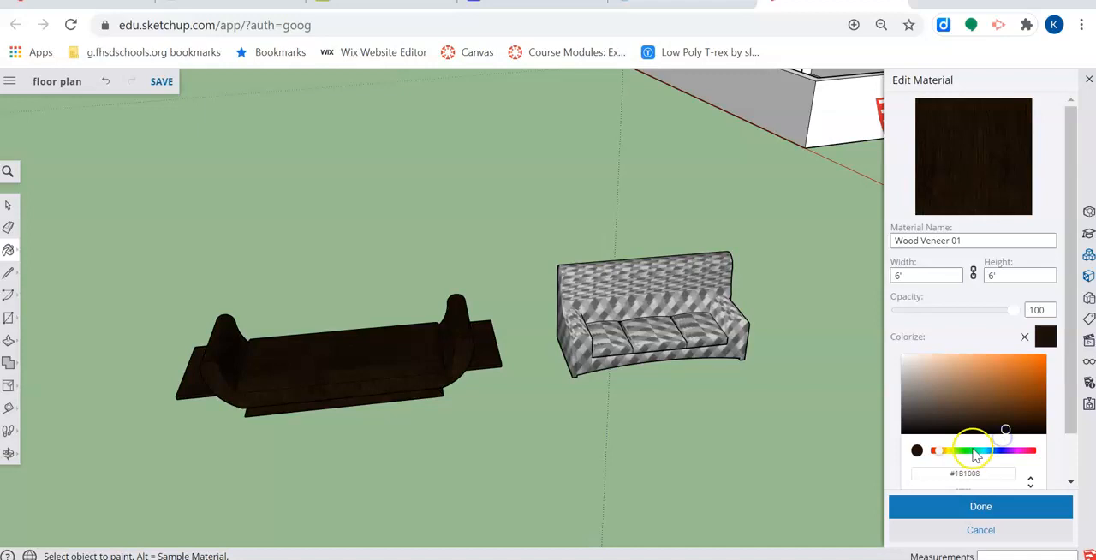
click(918, 450)
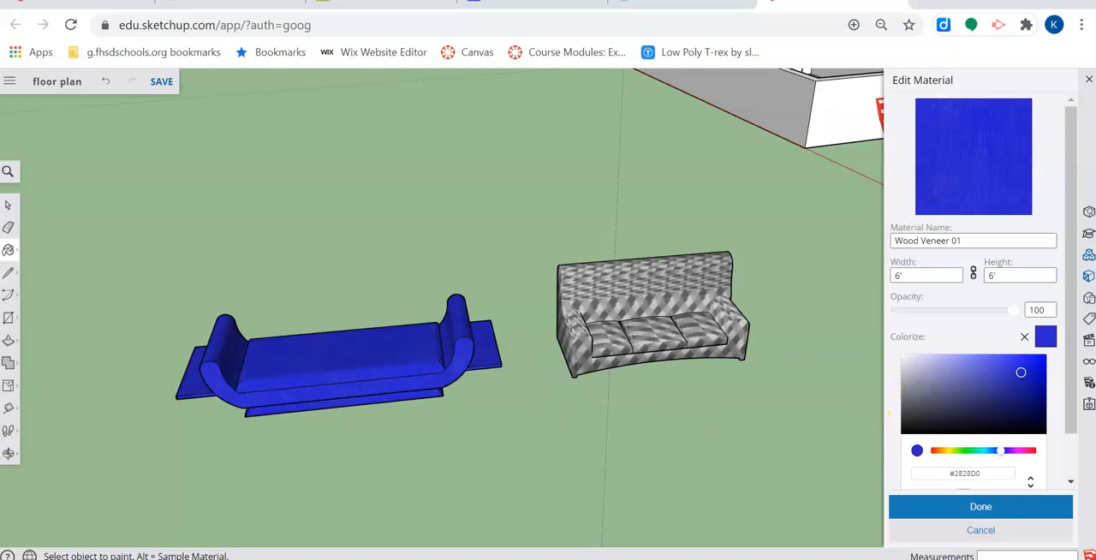
click(7, 205)
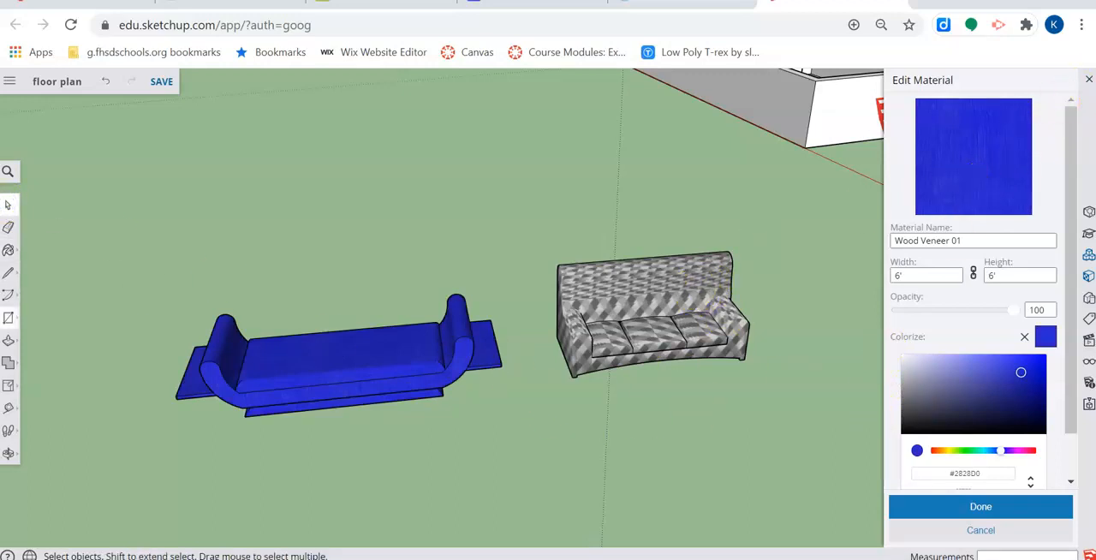
- Leave the material editor and undo the blue colorize change to Wood Veneer 01
click(9, 252)
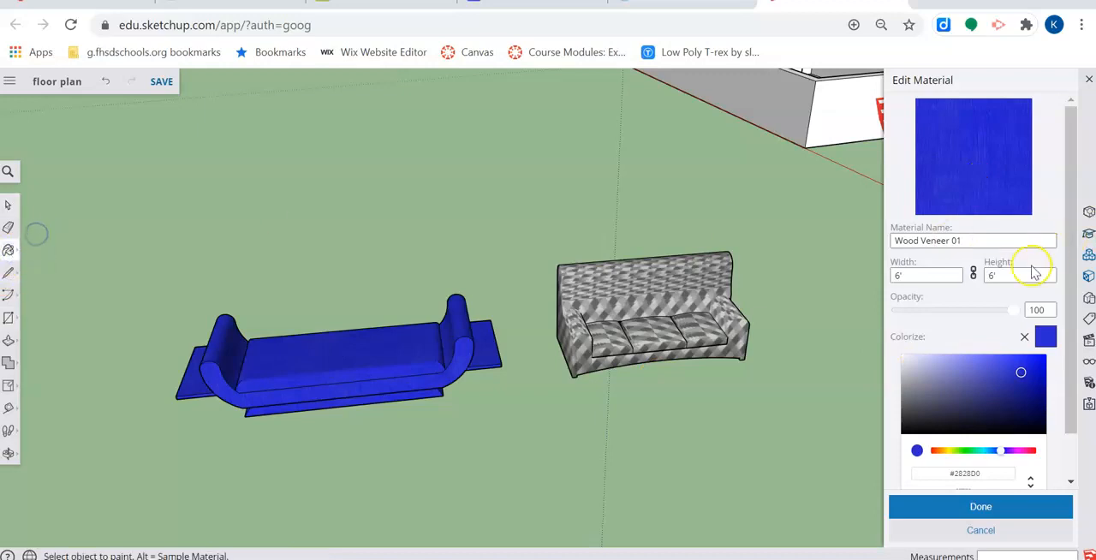
click(1088, 80)
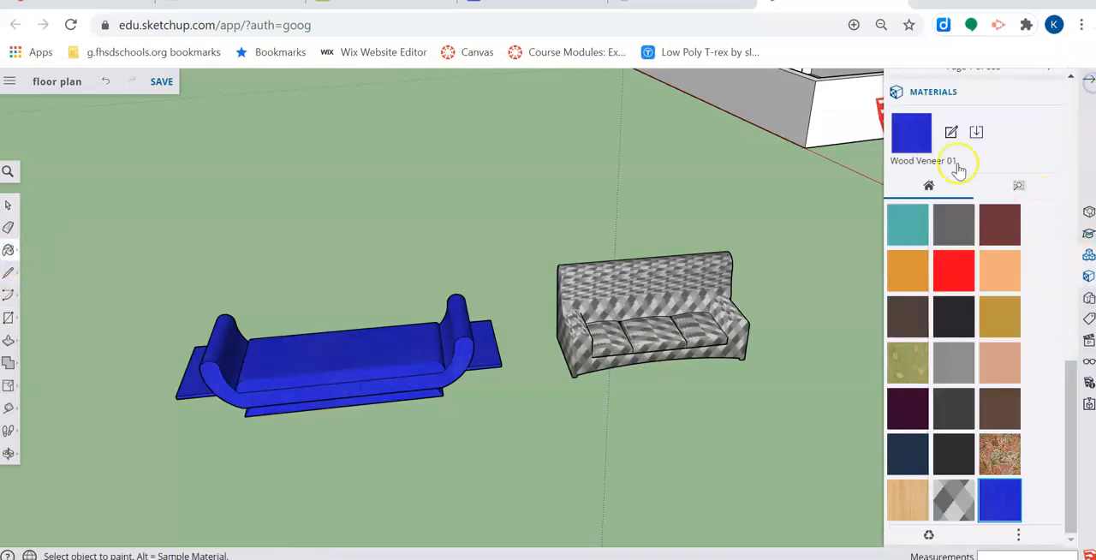
key(ctrl+z)
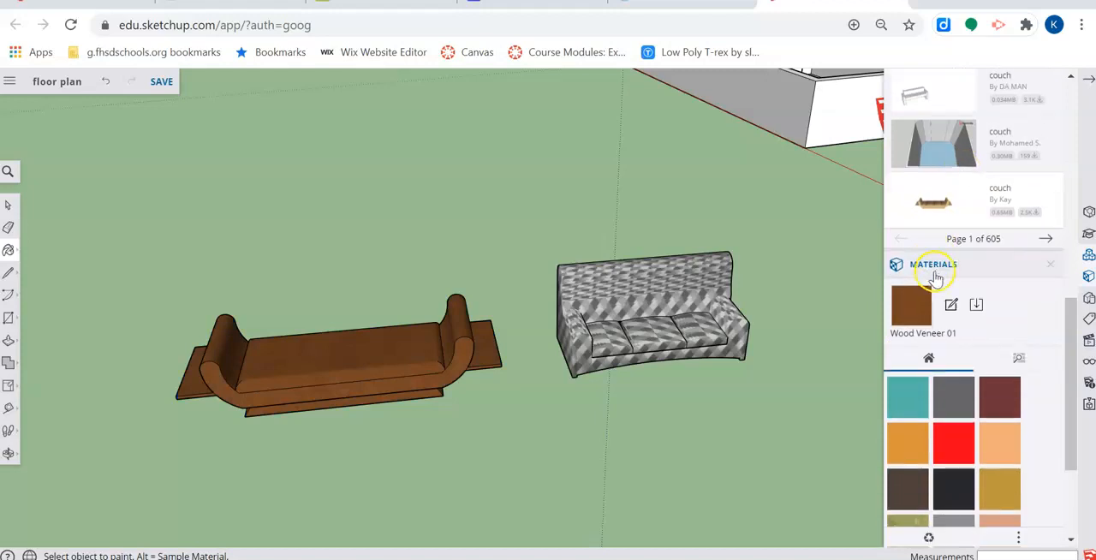
scroll(1008, 296, down, 3)
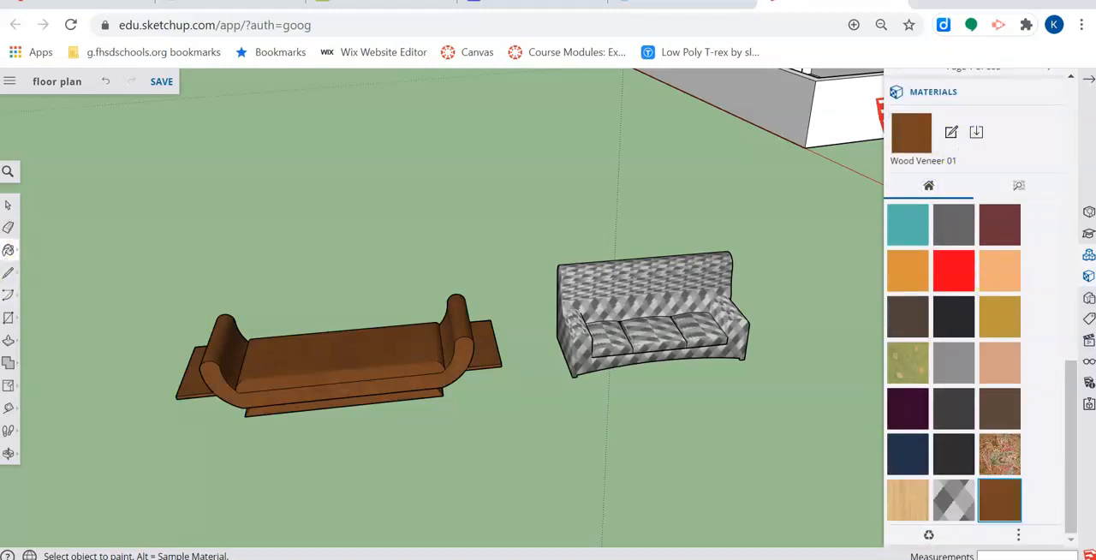
- Sample the patterned sofa's Diamond Stripes material and try colorizing it dusty pink #9A6E6E, closing the editor without applying the edit
click(8, 248)
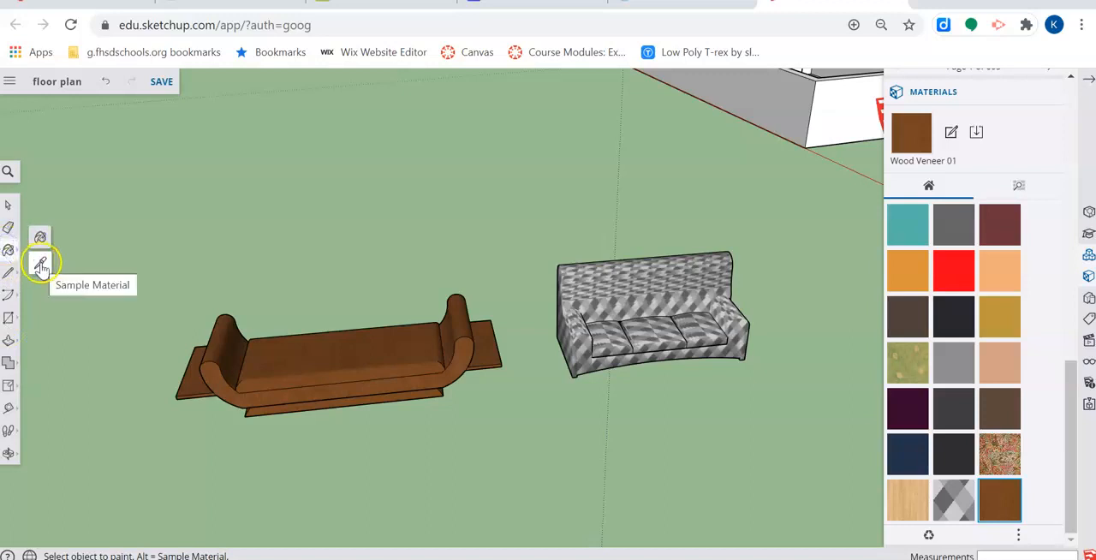
click(40, 262)
click(656, 304)
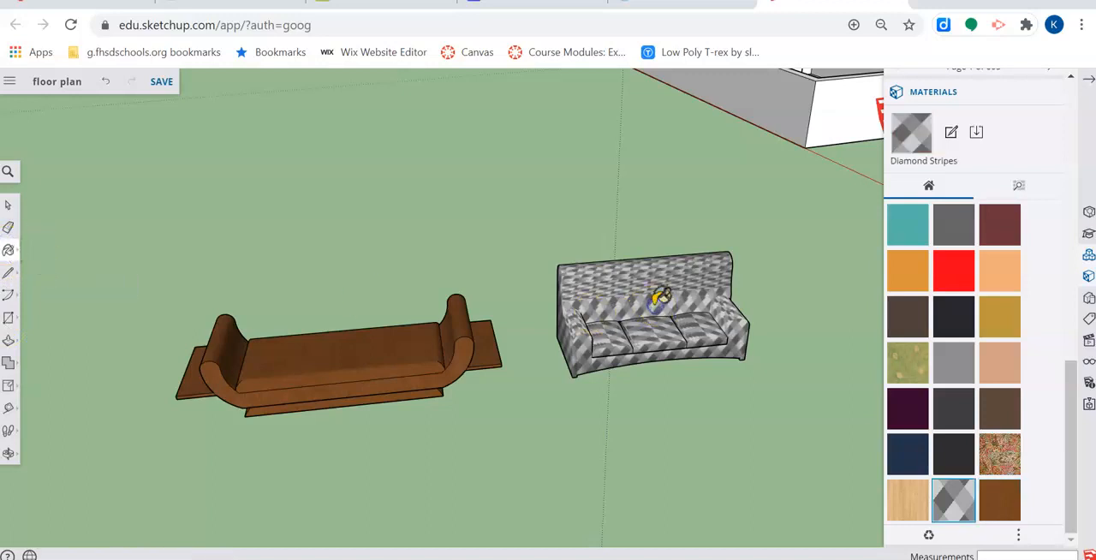
click(953, 134)
click(1062, 337)
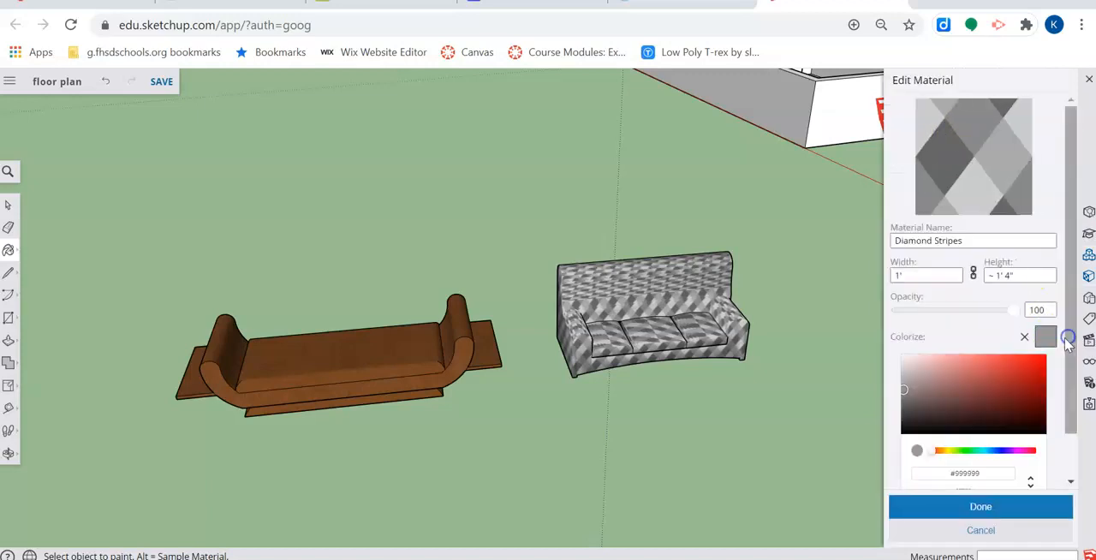
click(943, 390)
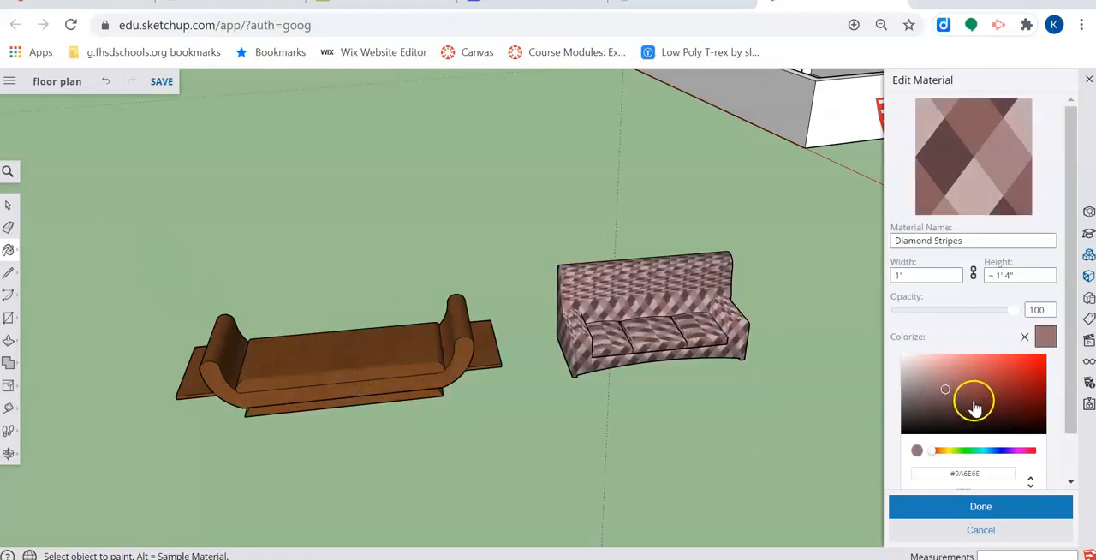
click(7, 206)
click(185, 197)
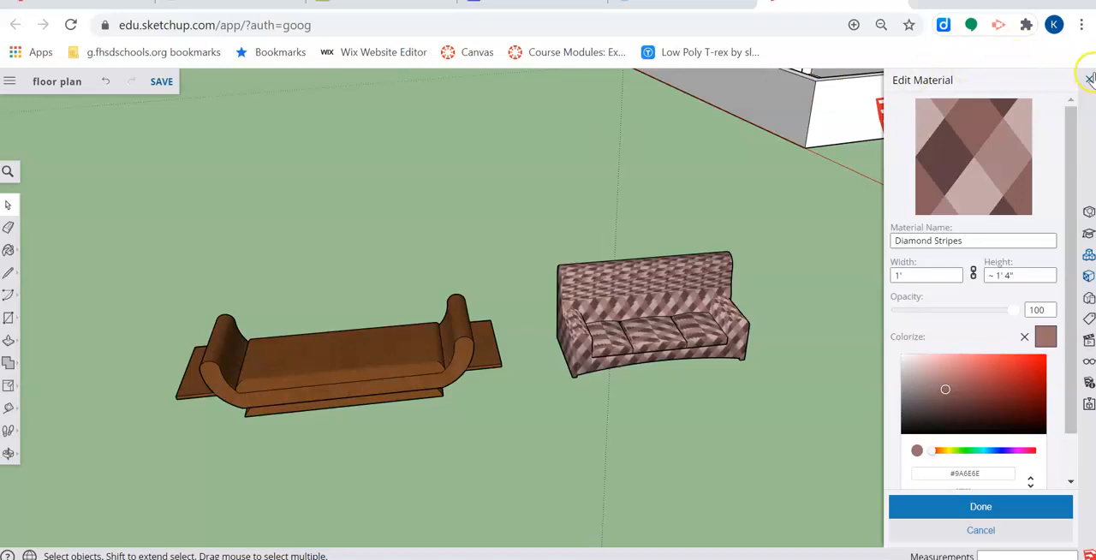
click(1090, 80)
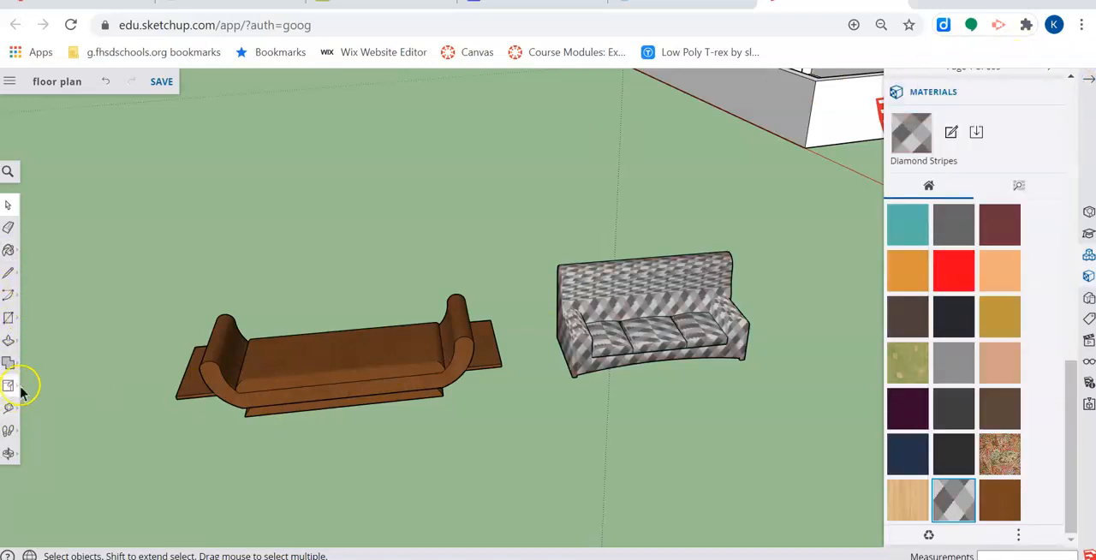
- Select the entire patterned sofa and move it a short distance on the ground, ending with nothing selected
drag(528, 229, 868, 448)
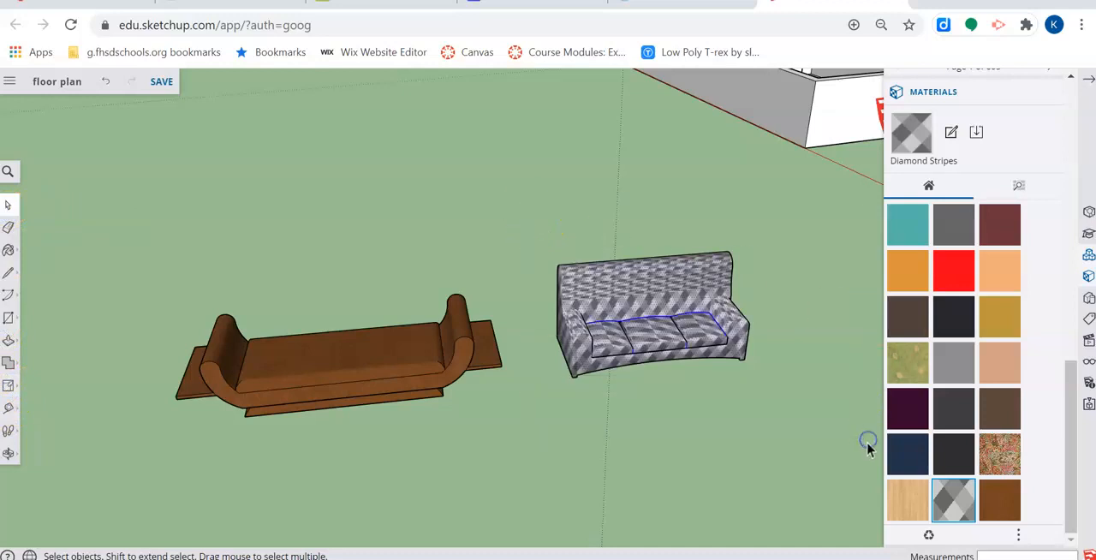
scroll(51, 400, down, 2)
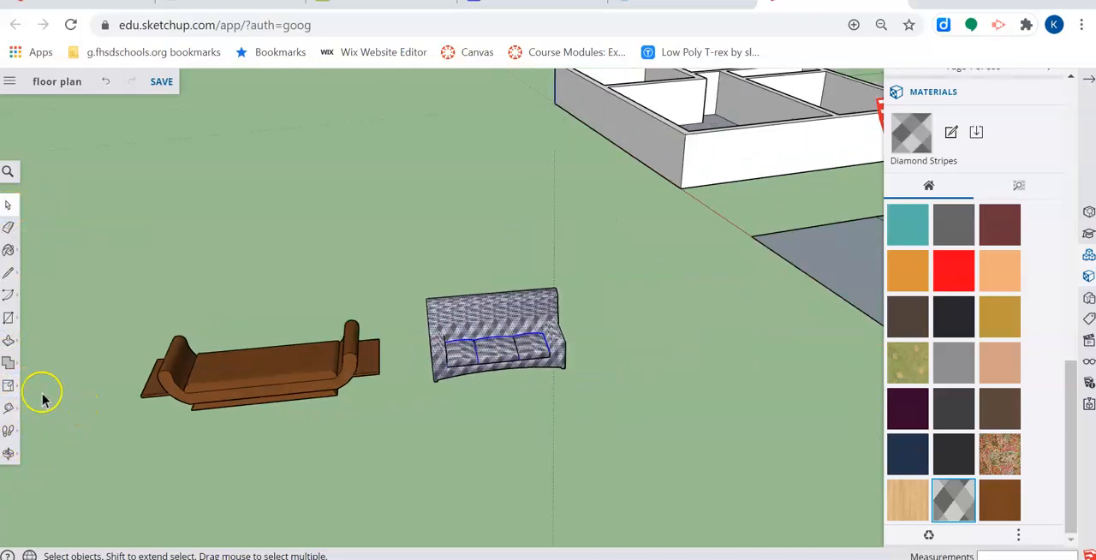
click(8, 363)
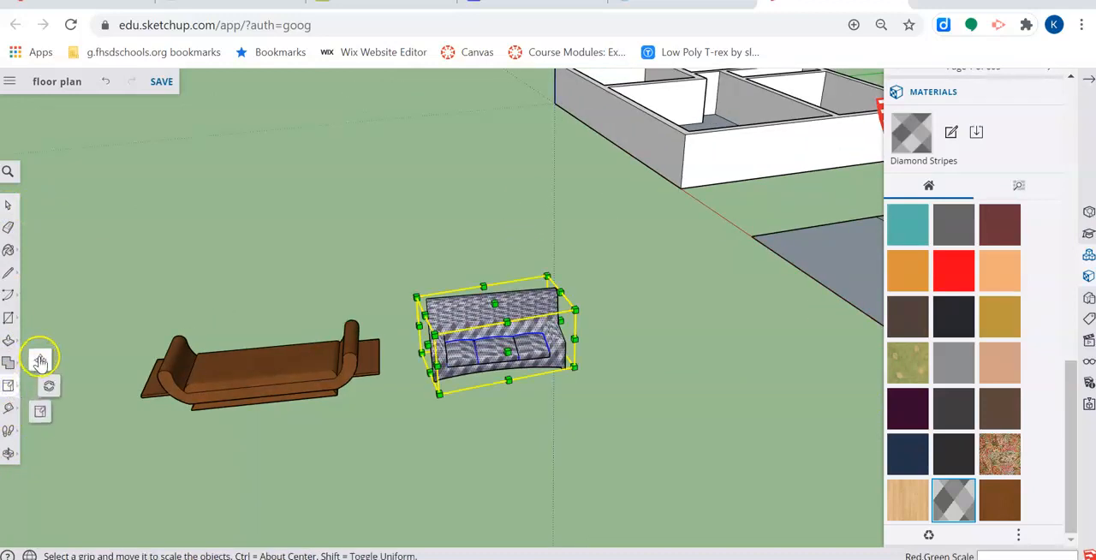
click(41, 362)
click(489, 343)
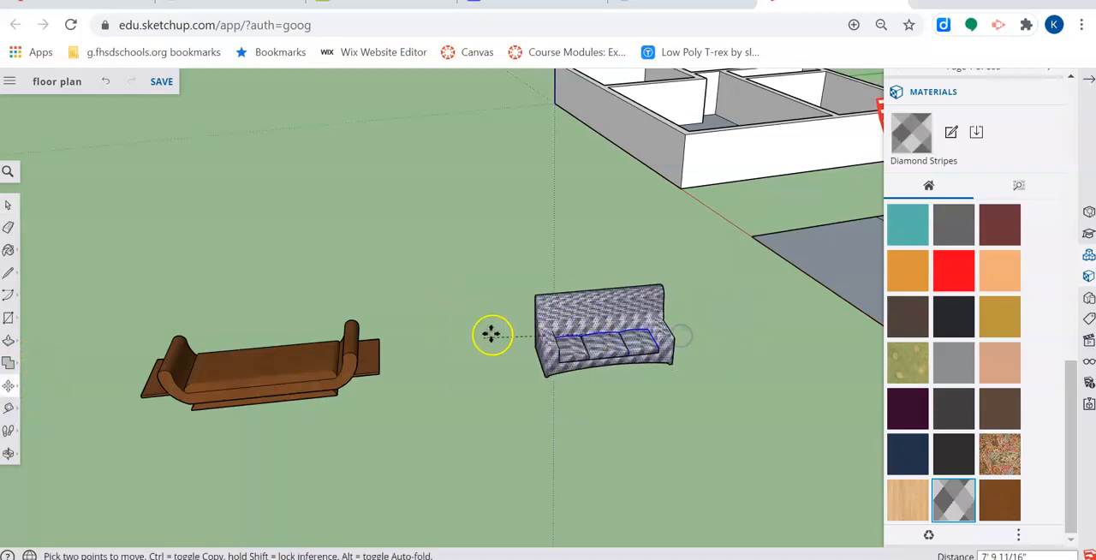
click(8, 209)
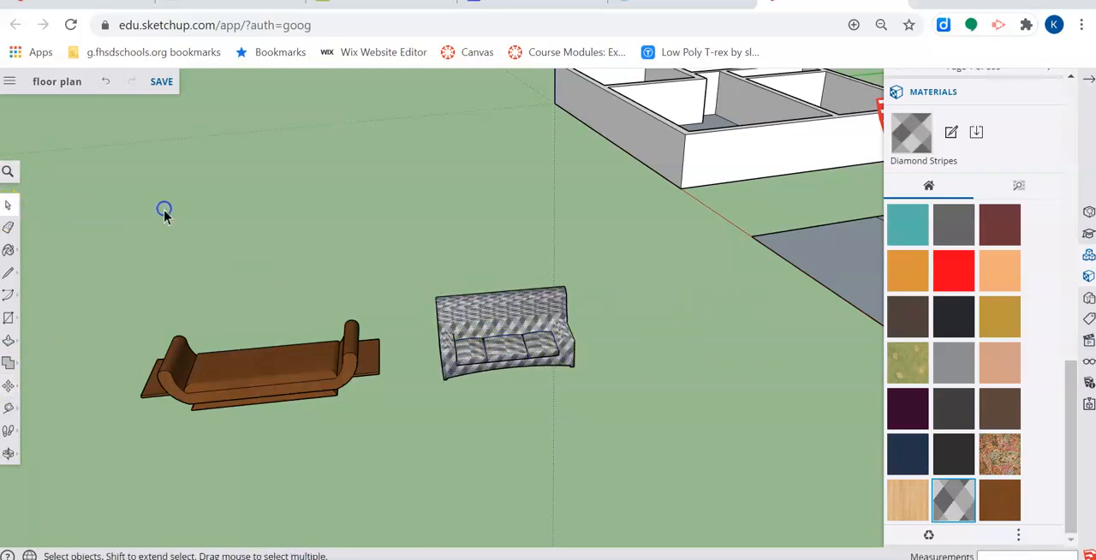
- Try to move the ungrouped patterned sofa by one seat cushion and undo the move
click(8, 386)
click(553, 336)
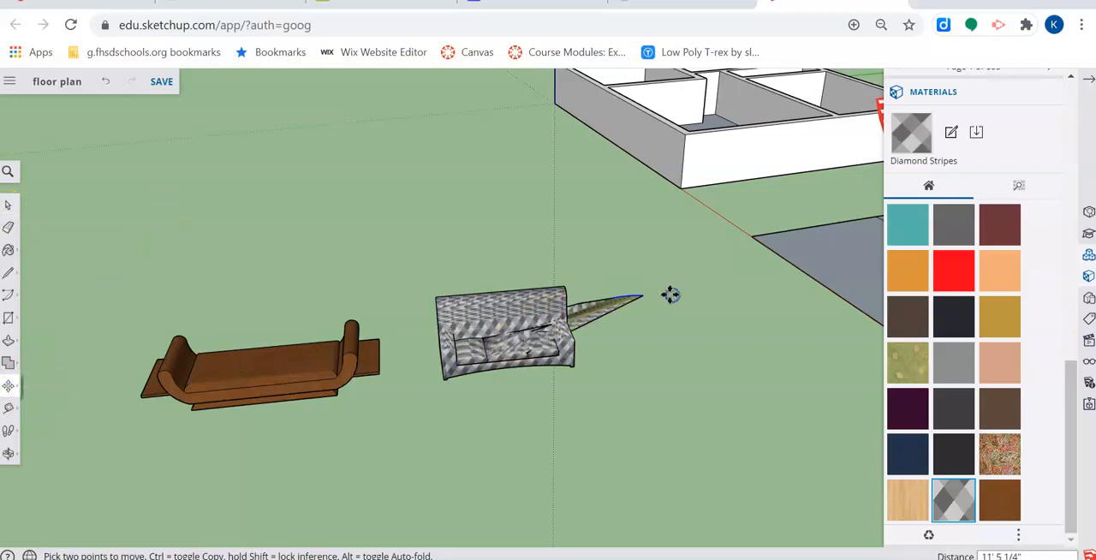
key(ctrl+z)
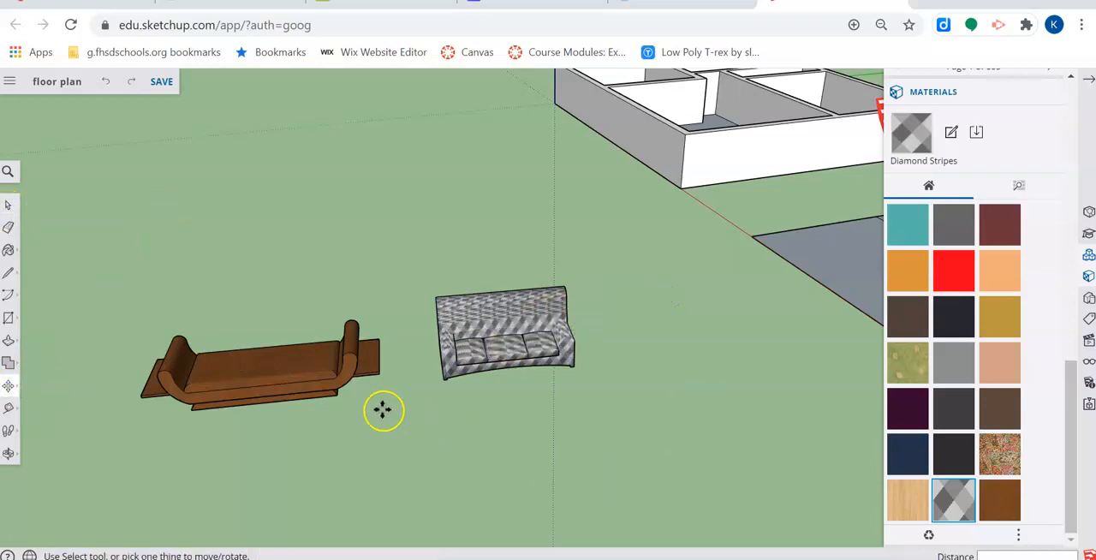
- Select the whole patterned sofa and make it a component with the default settings
click(11, 206)
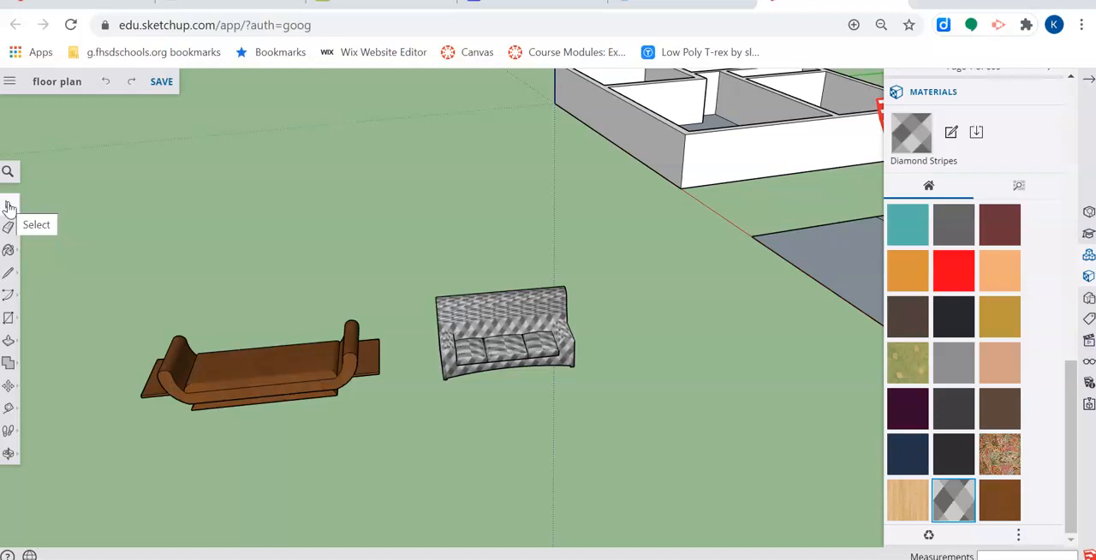
drag(414, 257, 674, 456)
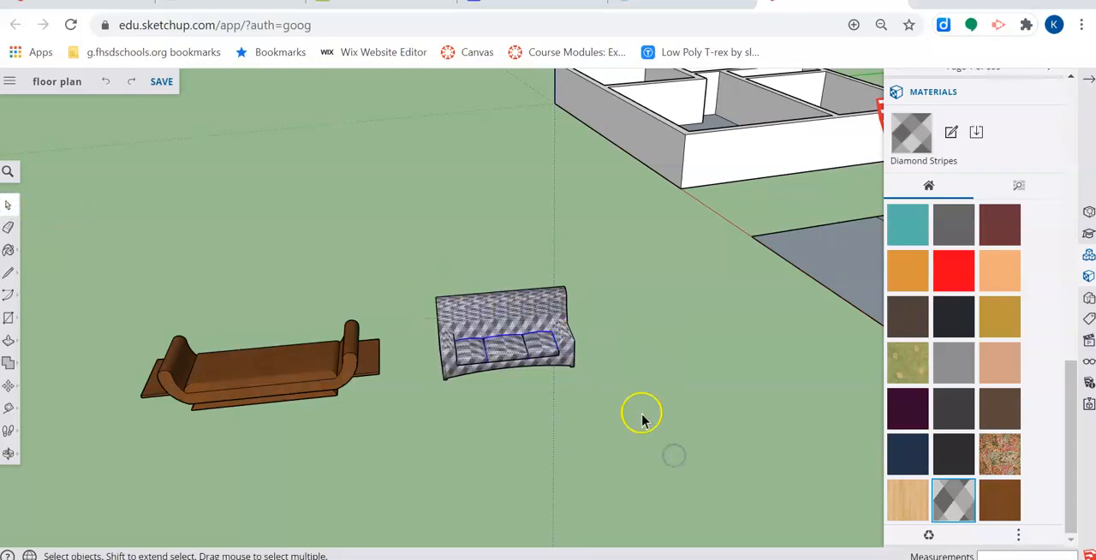
right_click(516, 303)
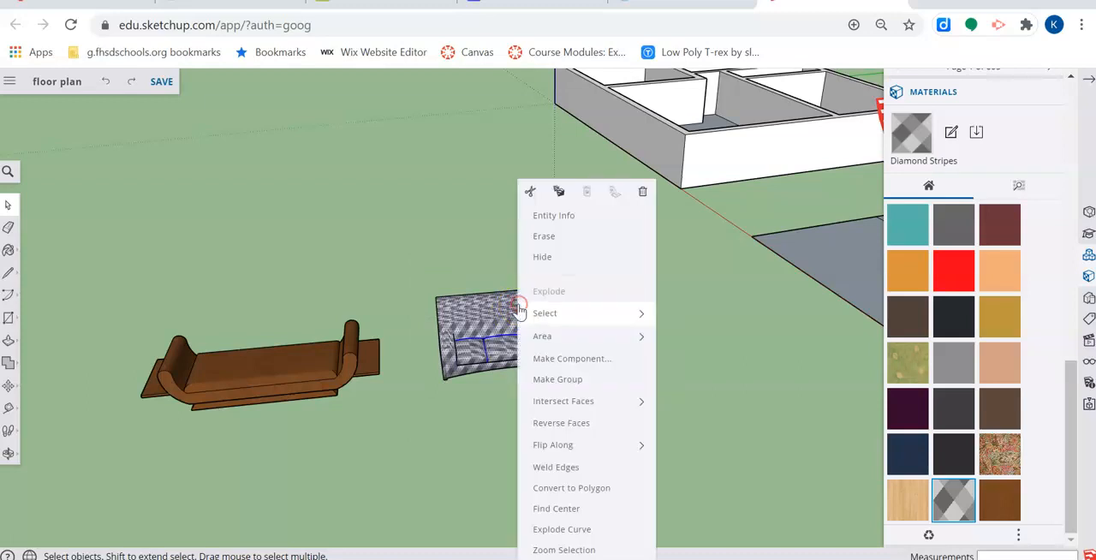
click(576, 359)
click(637, 483)
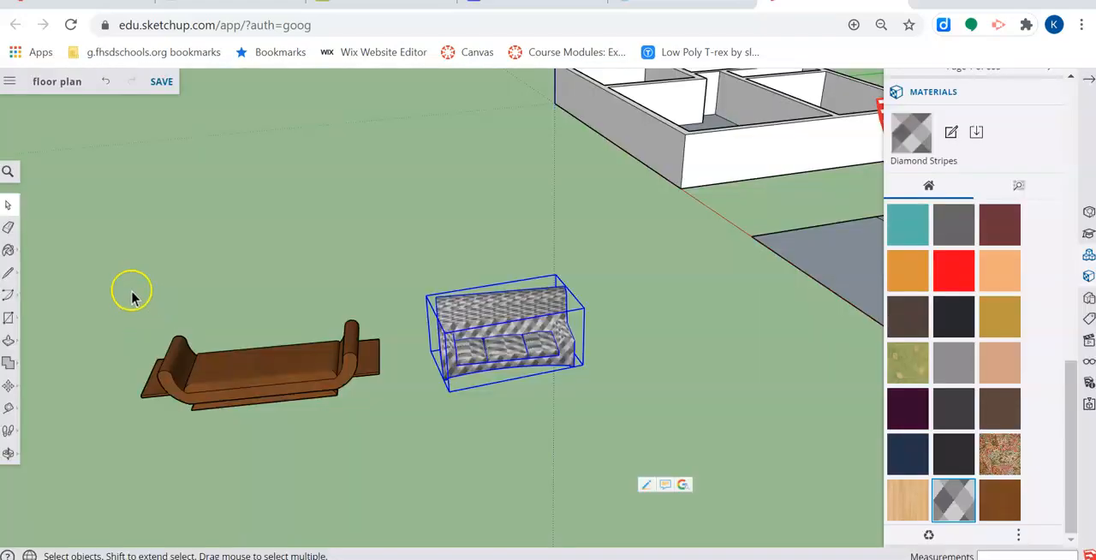
- Try to make a group from the wooden couch by enclosing all of it in a selection window
drag(100, 280, 400, 486)
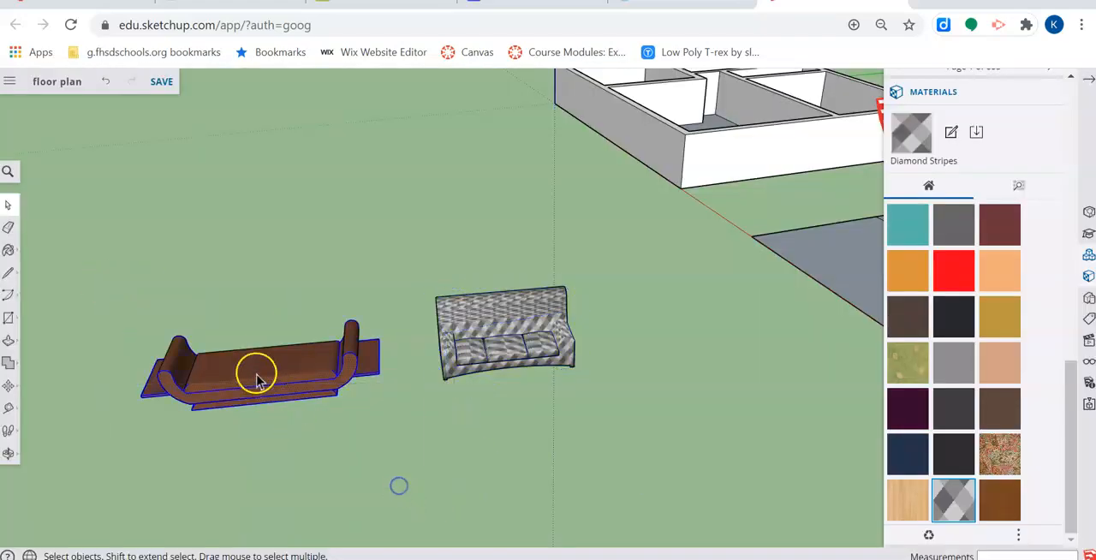
right_click(257, 380)
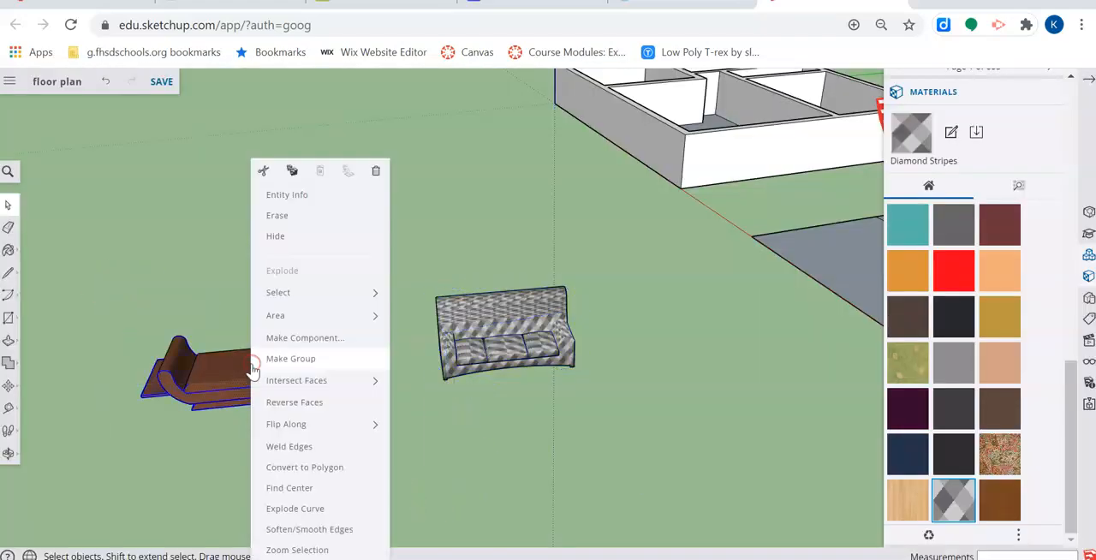
click(302, 358)
click(486, 461)
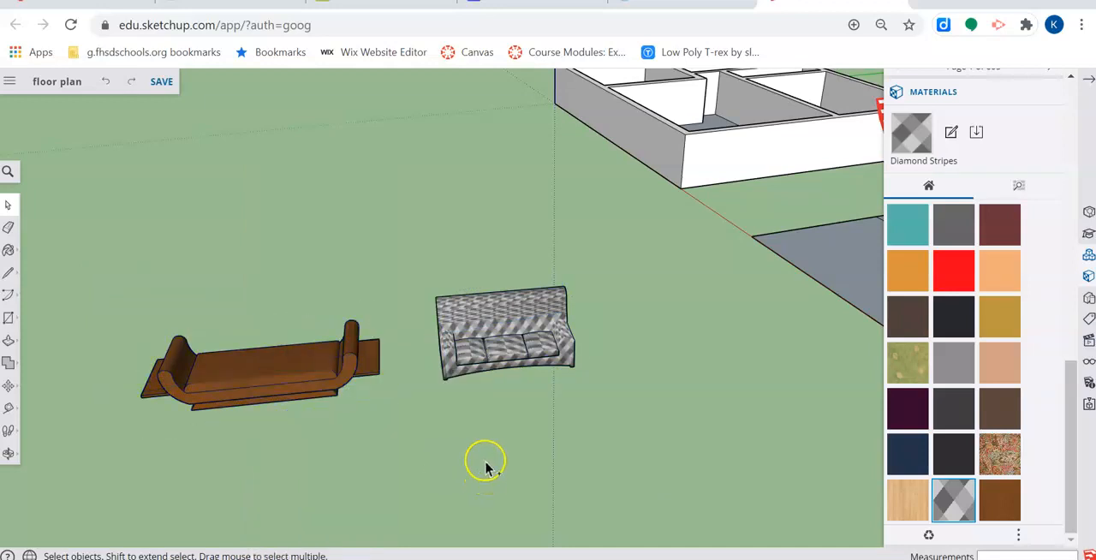
- Select all connected geometry of the wooden couch and make it a group
triple_click(254, 370)
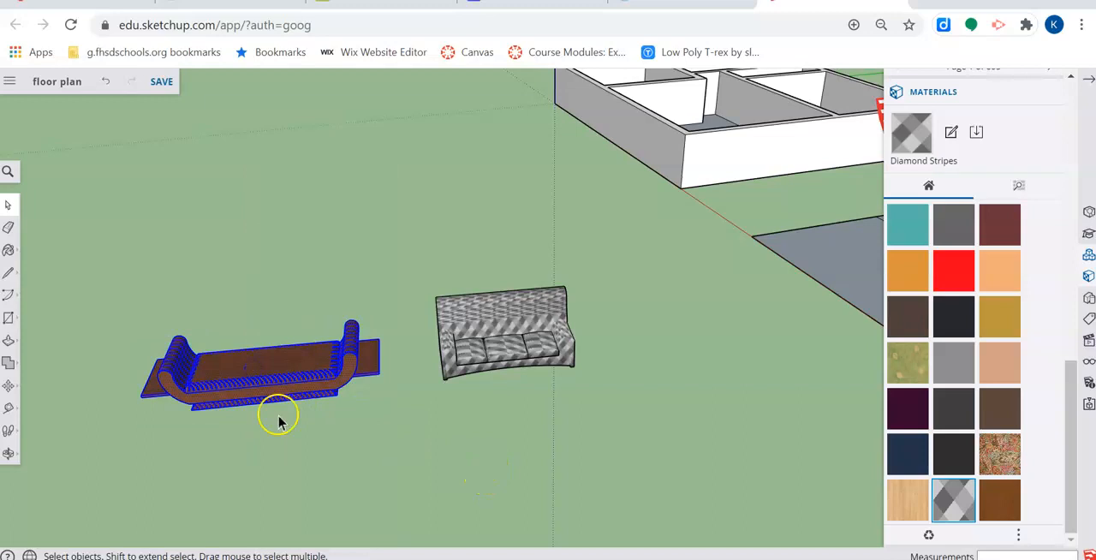
click(269, 360)
triple_click(269, 360)
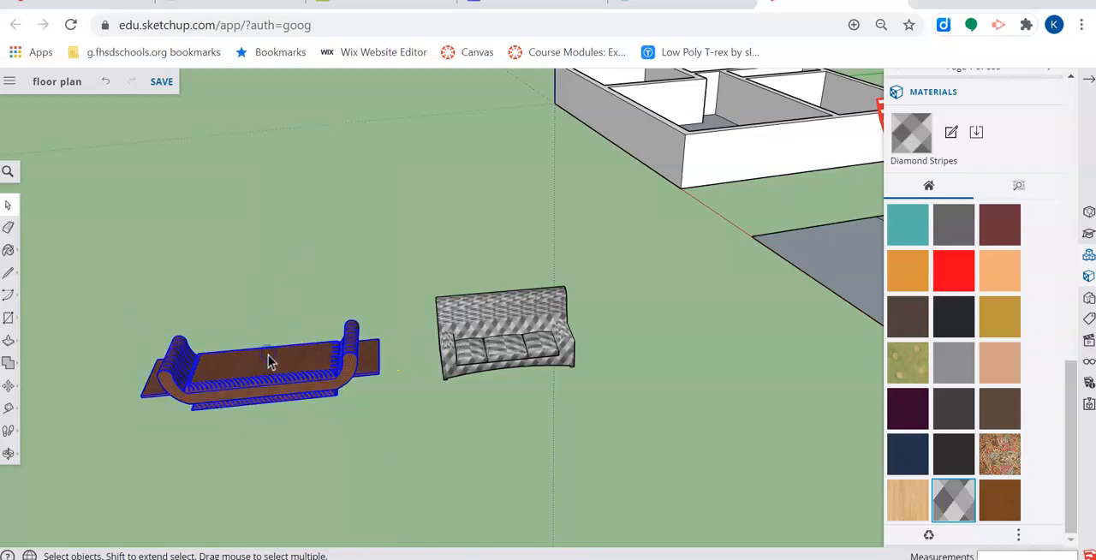
right_click(269, 364)
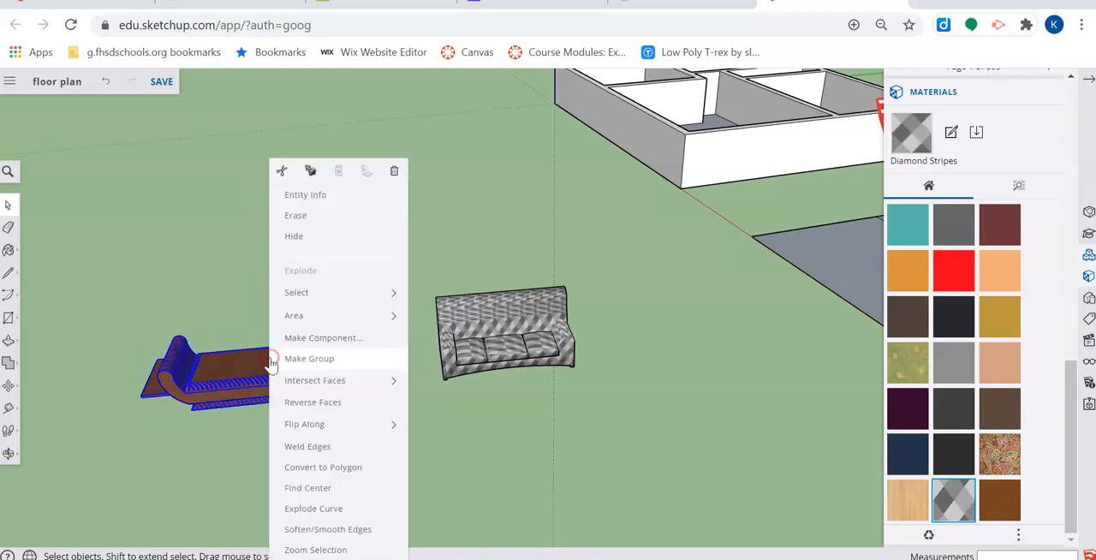
click(343, 357)
- Place a copy of the grouped wooden couch about 16' 5" behind the original
middle_drag(512, 395, 485, 385)
scroll(437, 419, up, 1)
scroll(439, 417, up, 2)
click(7, 385)
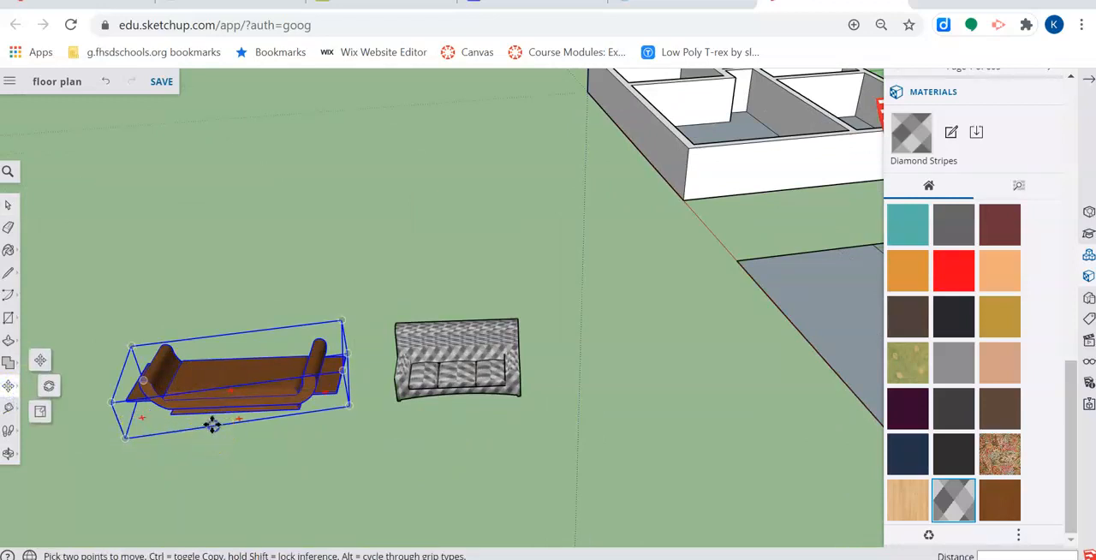
click(212, 424)
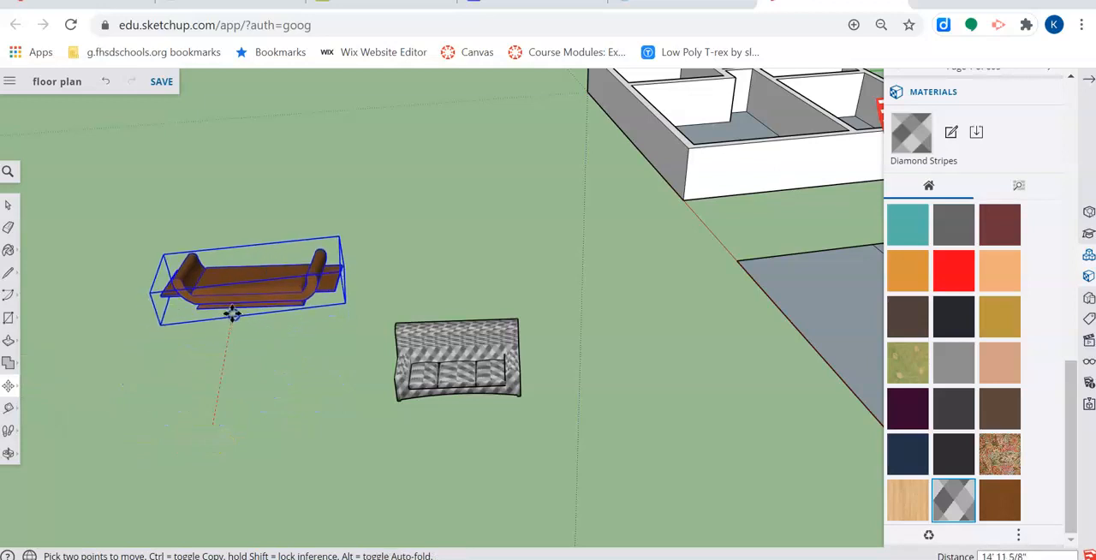
key(ctrl)
click(233, 310)
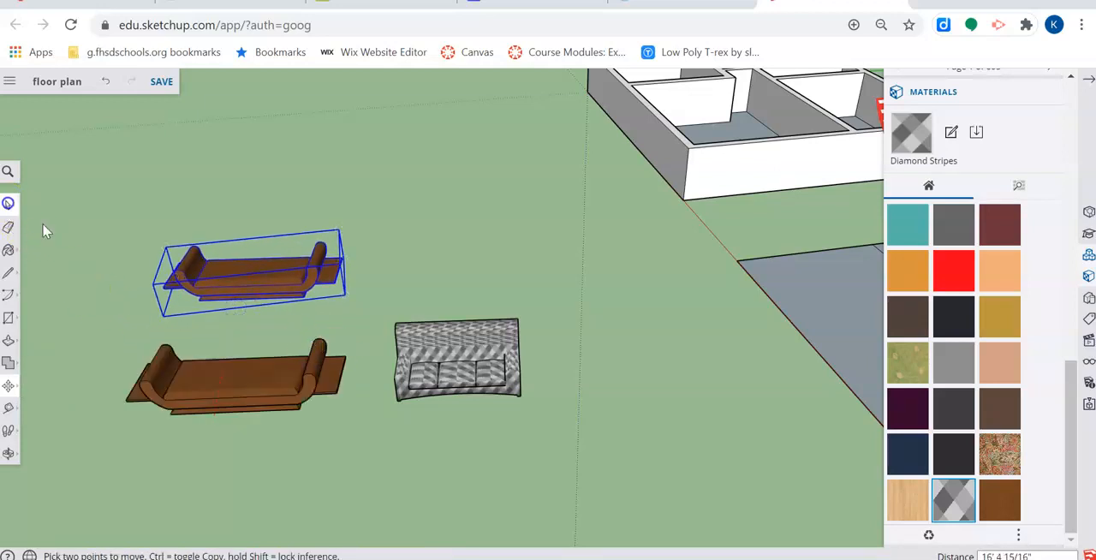
key(space)
- Place a copy of the patterned sofa component about 14' 4" behind the original and clear the selection
click(414, 343)
click(7, 387)
click(479, 395)
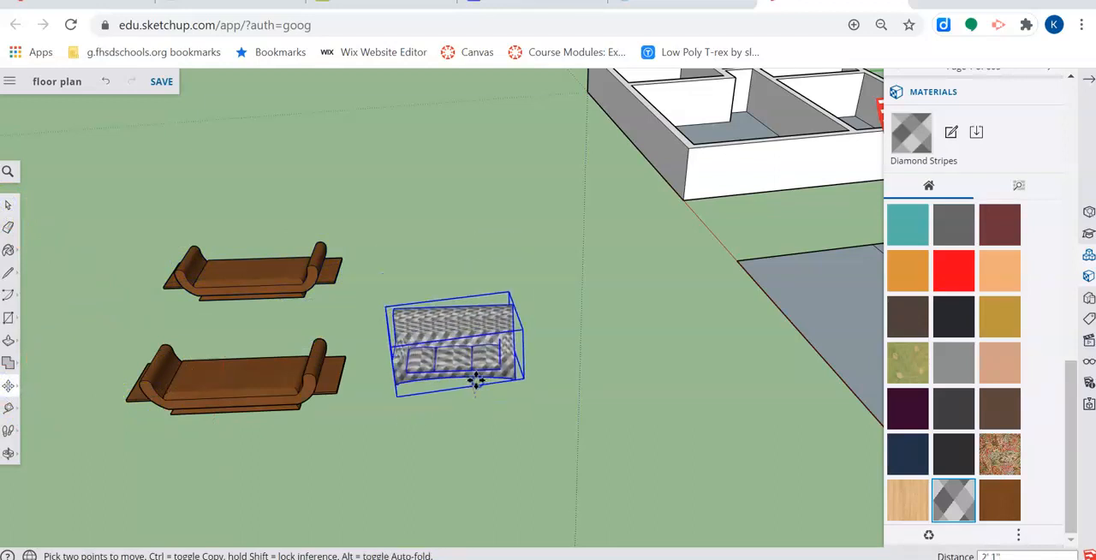
key(ctrl)
click(484, 298)
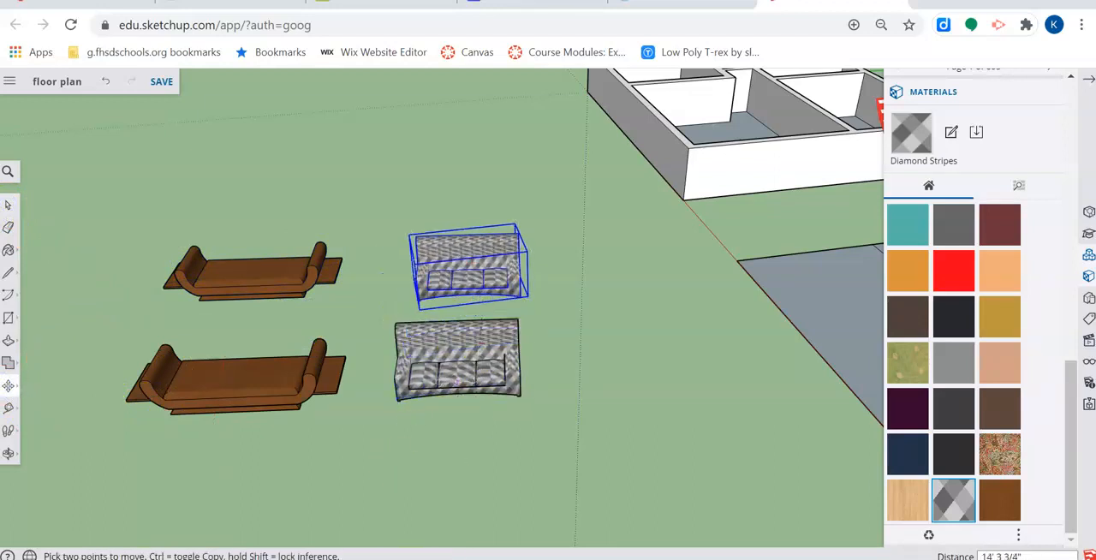
click(7, 205)
click(167, 182)
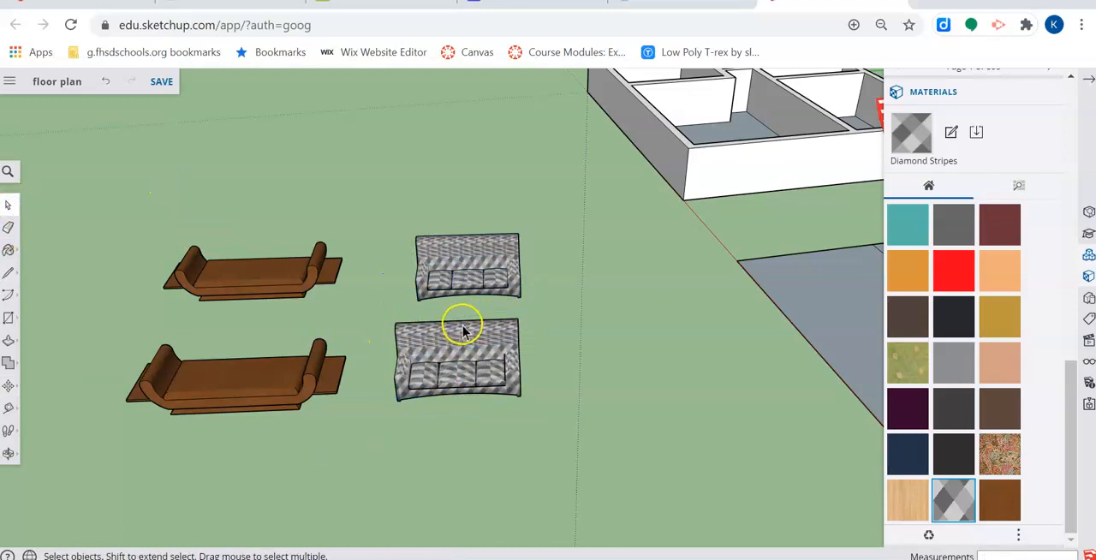
- Open the front patterned sofa component for editing, select all its geometry and paint it with the red TG_tie material
triple_click(487, 336)
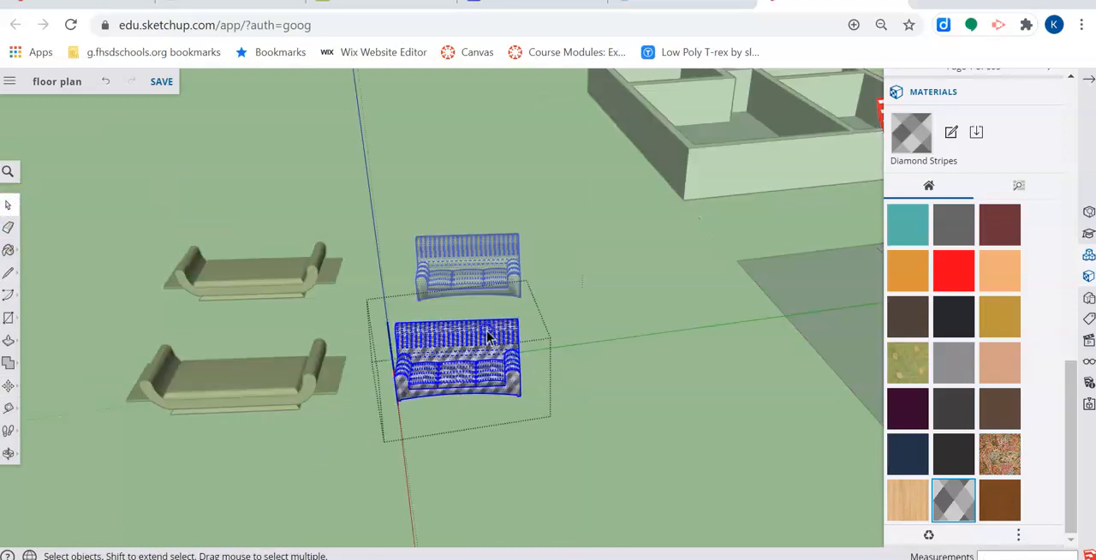
click(636, 385)
triple_click(451, 368)
click(953, 271)
click(494, 353)
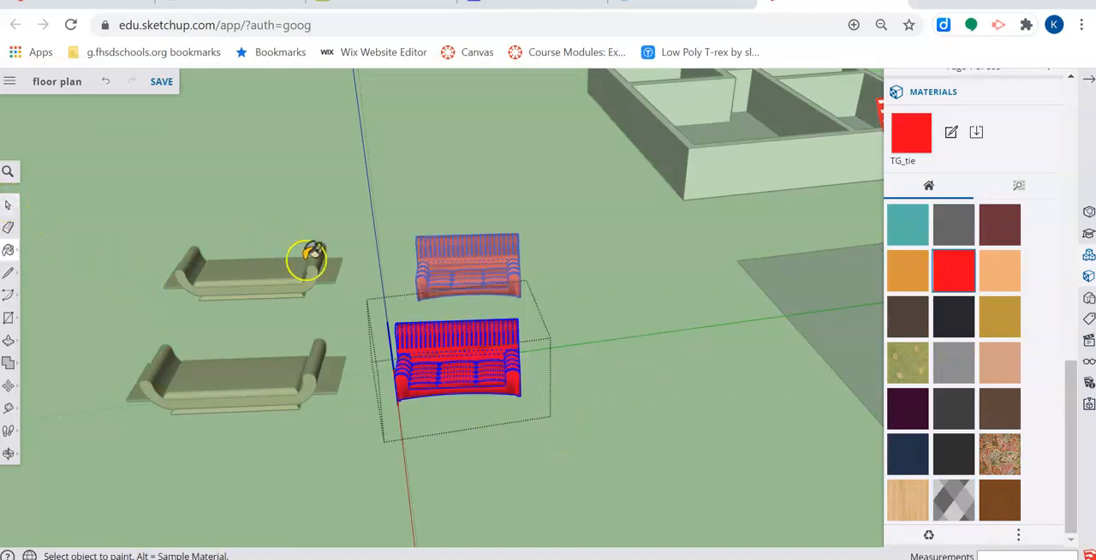
- Close the sofa component, open the front wooden couch group and paint all its geometry with the TG_shirt pattern 3 material
click(8, 206)
click(651, 375)
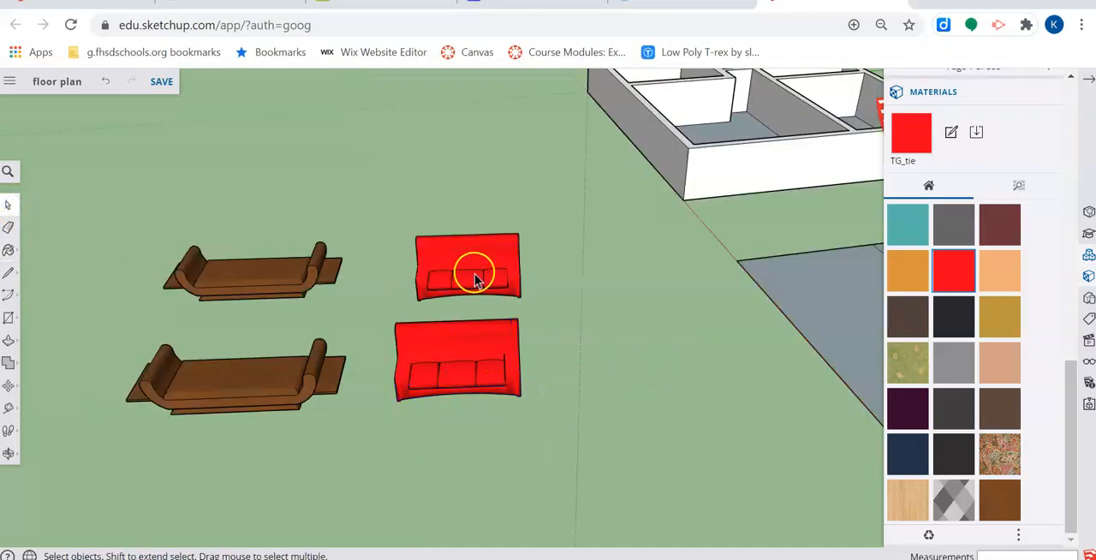
click(225, 392)
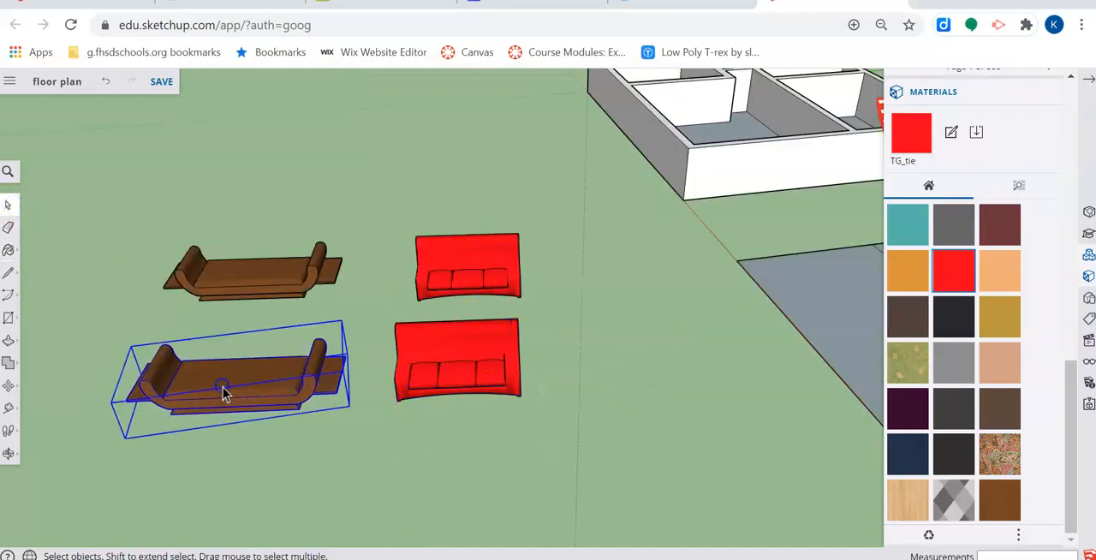
double_click(225, 391)
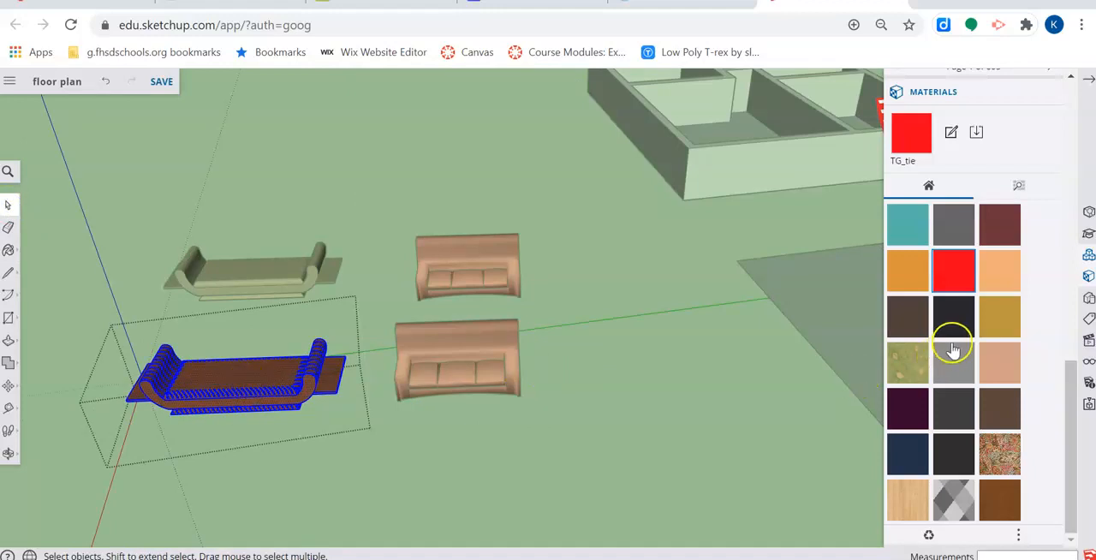
click(999, 317)
click(256, 386)
click(8, 205)
click(179, 168)
- Compare the rear and front wooden couch groups by selecting each in turn, and clear the selection
click(268, 272)
click(265, 369)
click(255, 249)
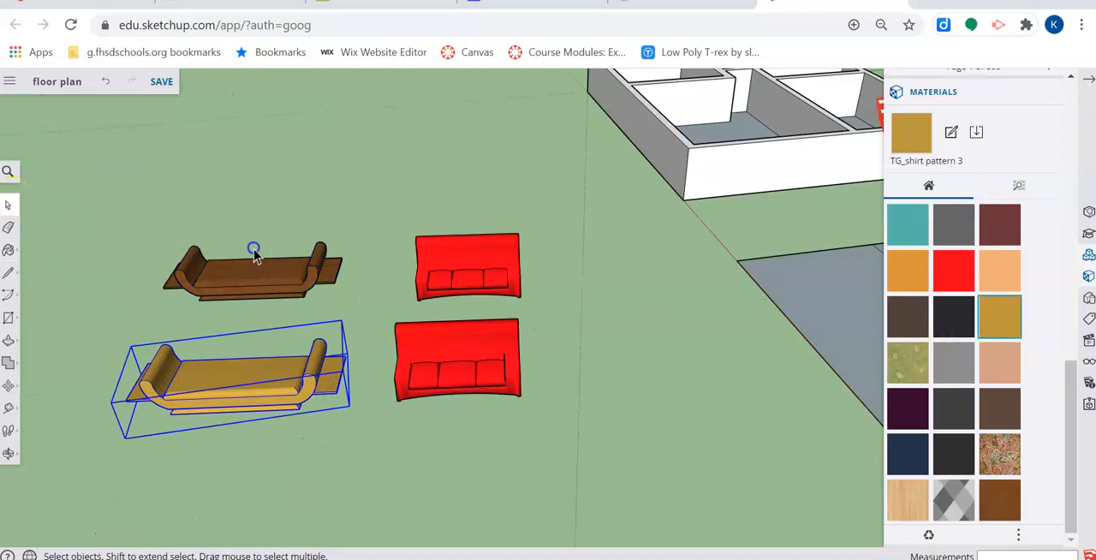
click(249, 295)
click(281, 408)
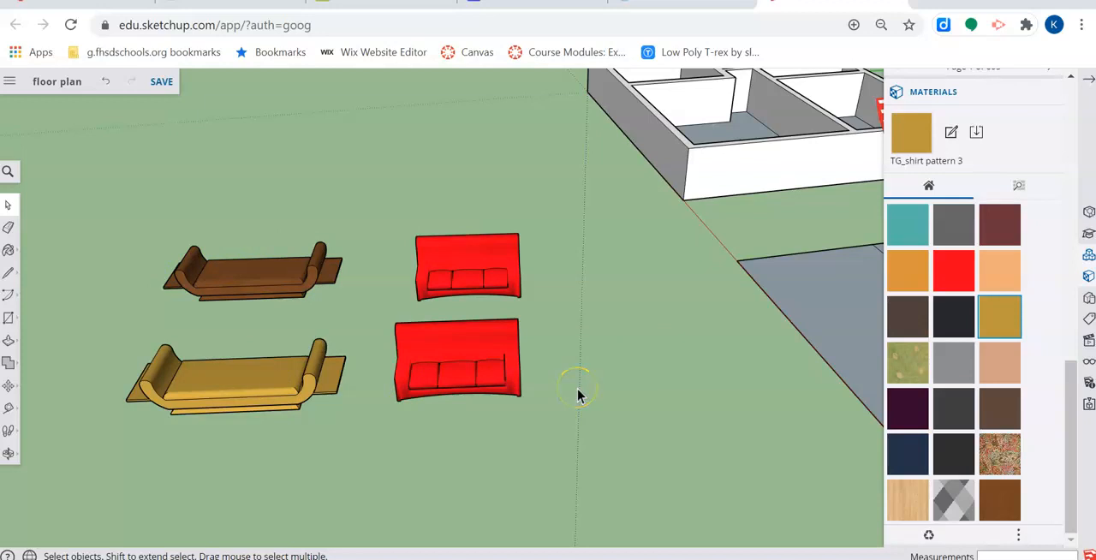
- Move the front red sofa component onto the open grey floor of the partly walled floor plan
scroll(558, 345, down, 3)
middle_drag(558, 345, 337, 291)
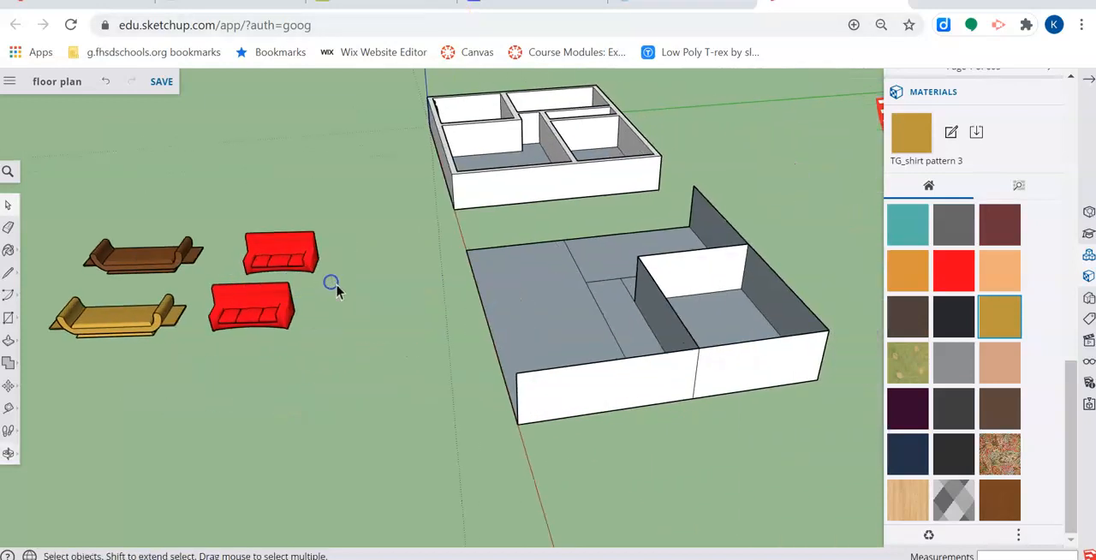
scroll(337, 291, up, 3)
click(7, 387)
click(232, 343)
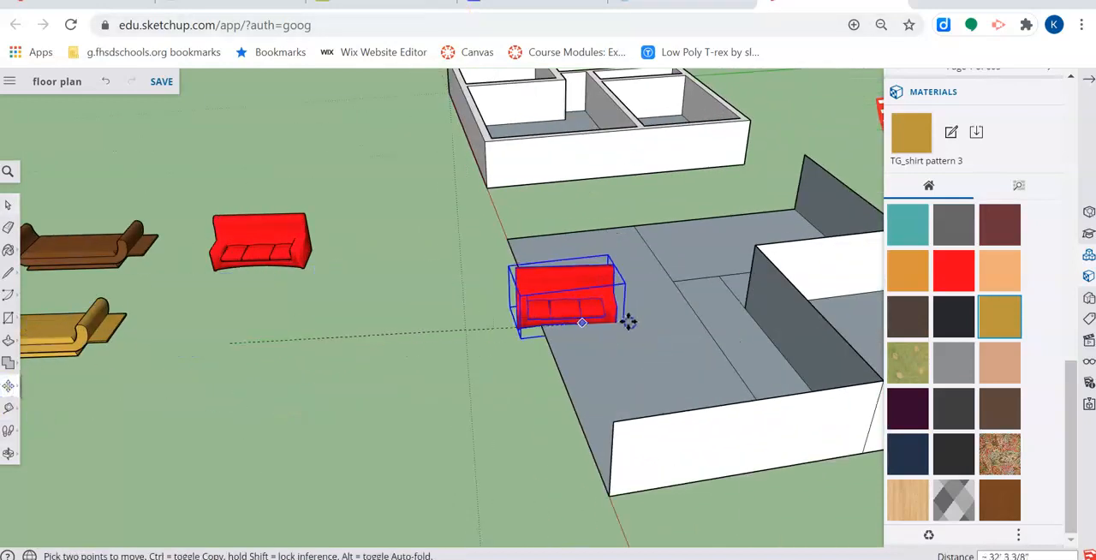
right_click(629, 305)
- Explode the red sofa component standing on the floor plan
click(7, 206)
right_click(597, 277)
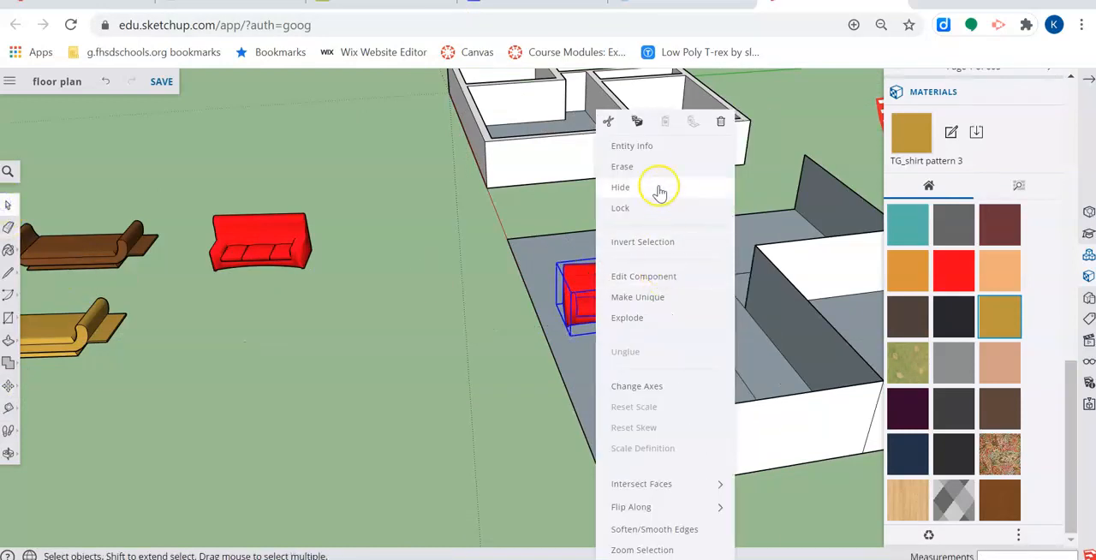
click(618, 326)
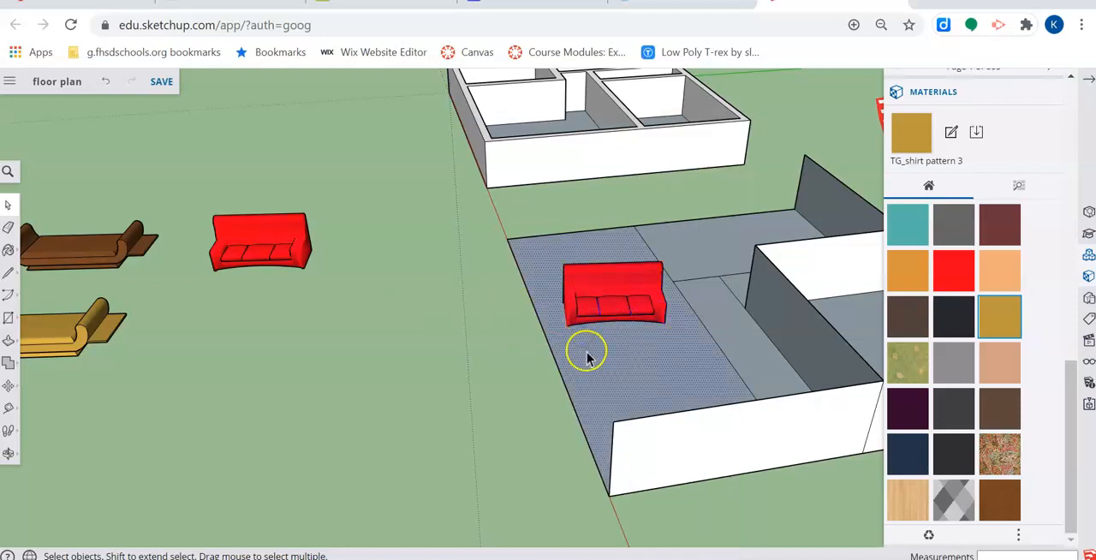
- Move the exploded red sofa off the floor plan onto the open ground near the other red sofa
scroll(593, 330, up, 3)
middle_drag(594, 330, 426, 259)
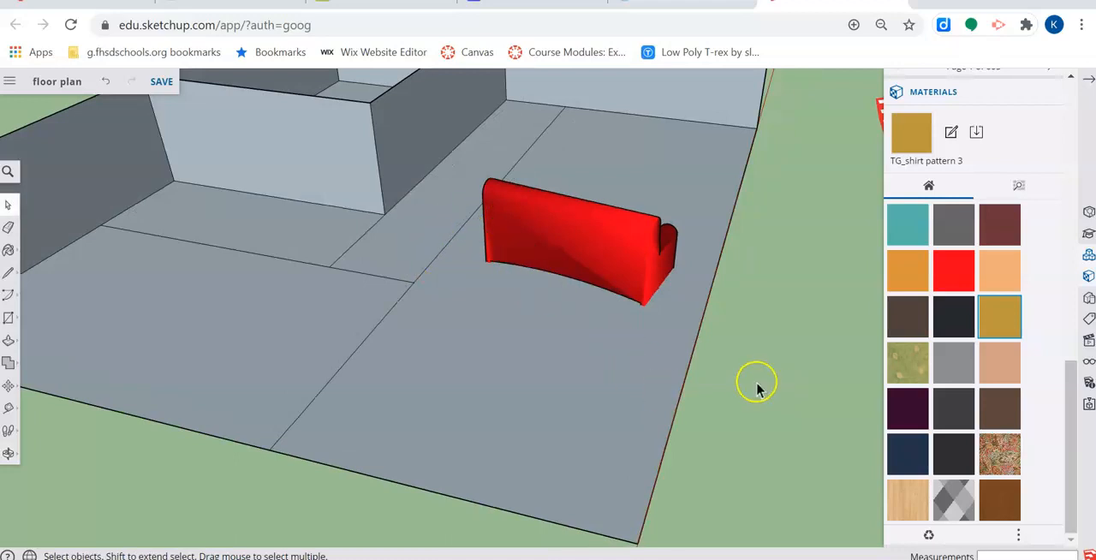
scroll(750, 381, down, 3)
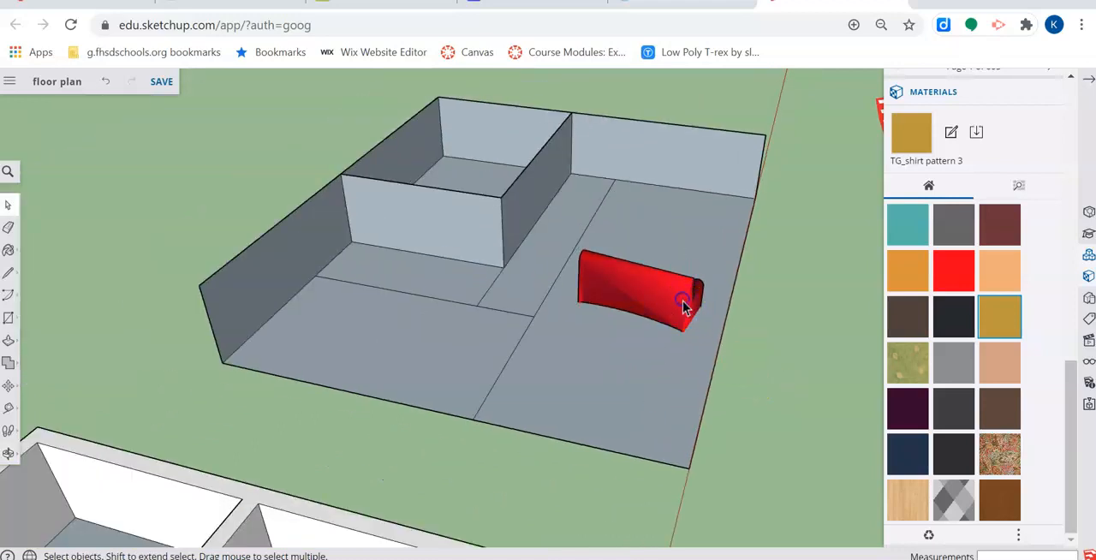
middle_drag(690, 300, 623, 276)
drag(544, 208, 770, 322)
middle_drag(733, 312, 434, 279)
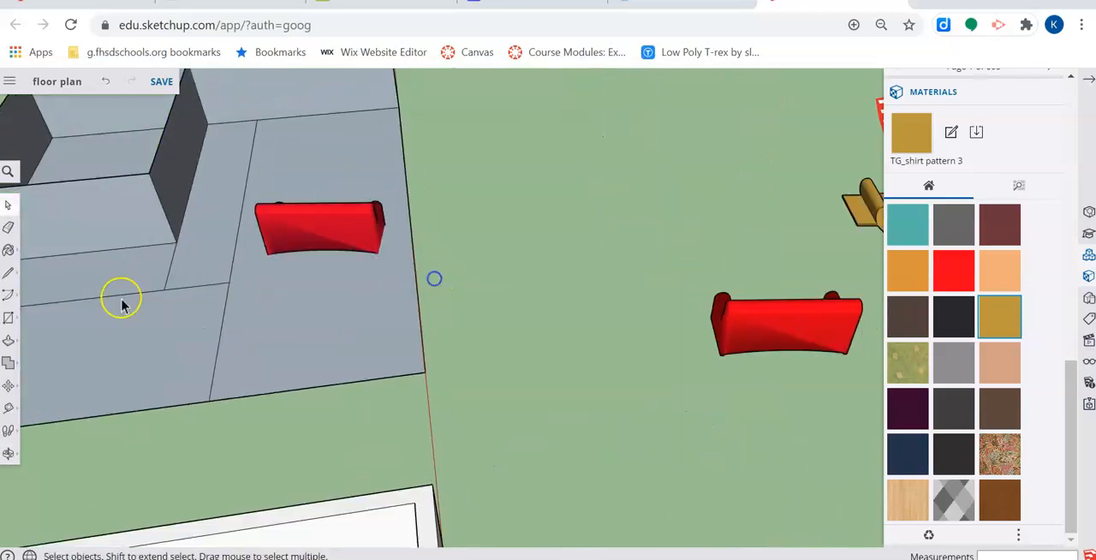
click(8, 387)
drag(372, 251, 654, 259)
middle_drag(654, 259, 68, 403)
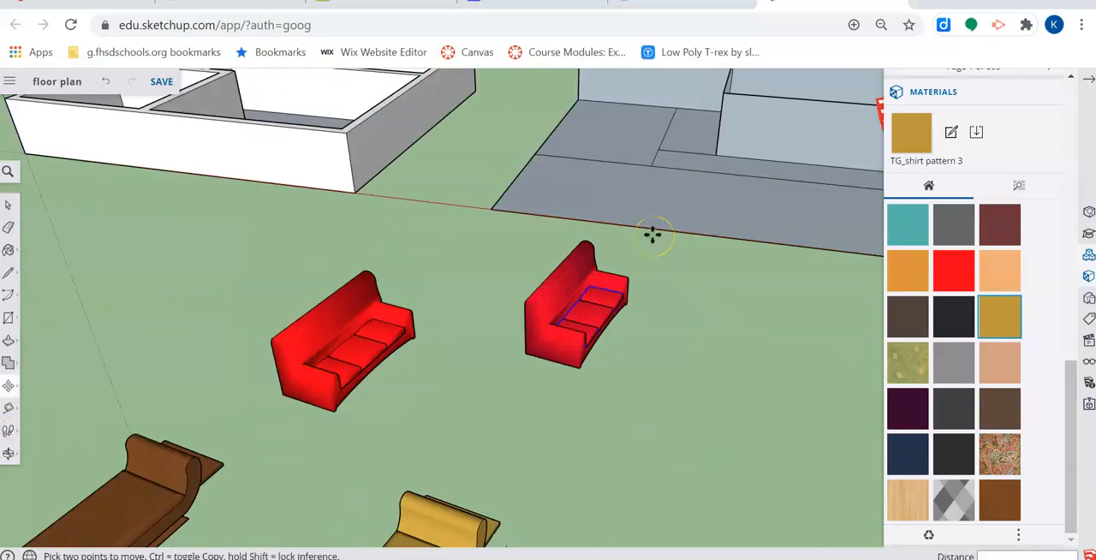
scroll(692, 355, down, 5)
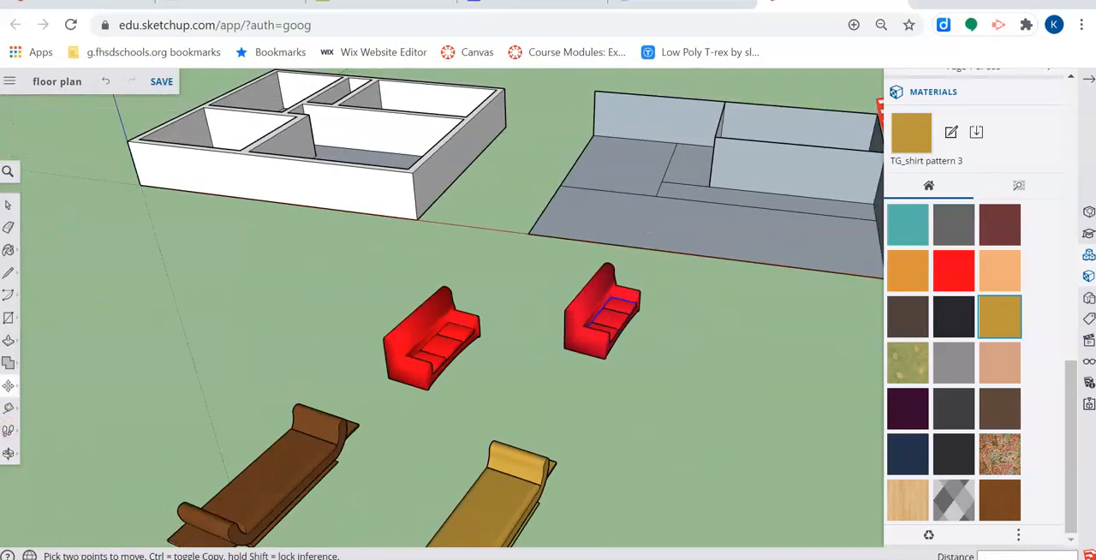